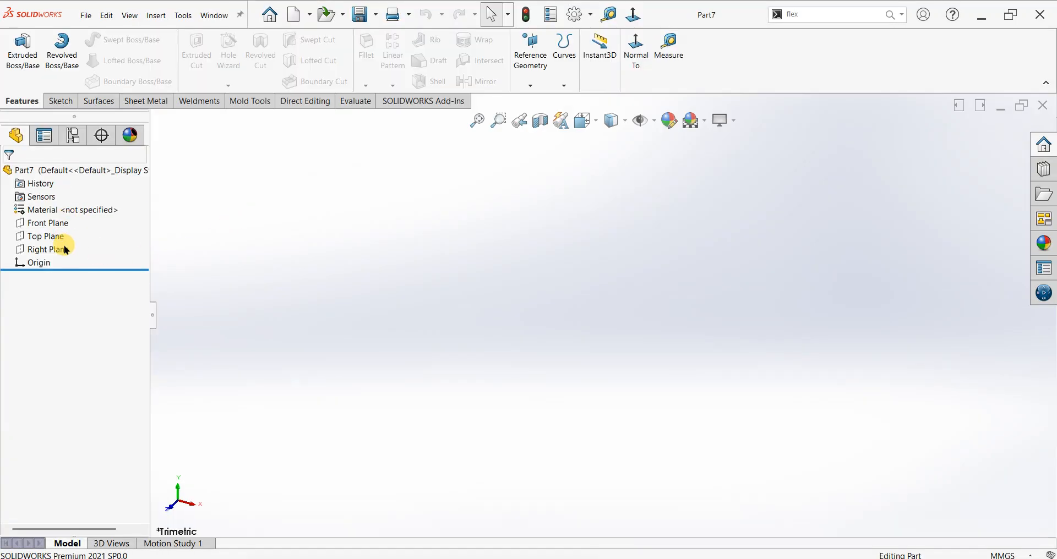
Step: Sketch a vertical centerpoint slot on the Front Plane, centered on the origin, about 59 mm between arc centers and 33 mm wide
{"action": "left_click", "coordinate": [49, 223]}
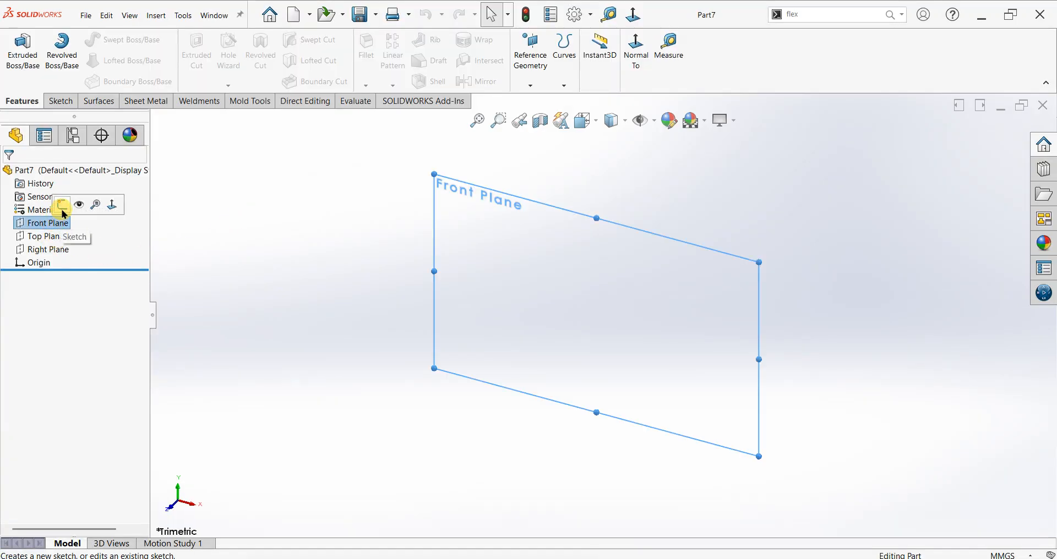
{"action": "left_click", "coordinate": [64, 206]}
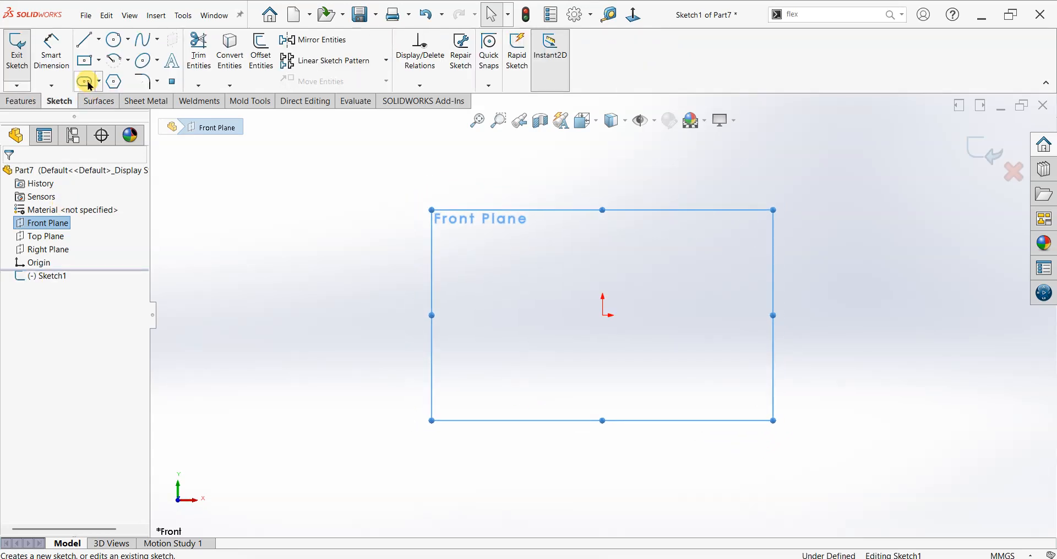
{"action": "left_click", "coordinate": [86, 82]}
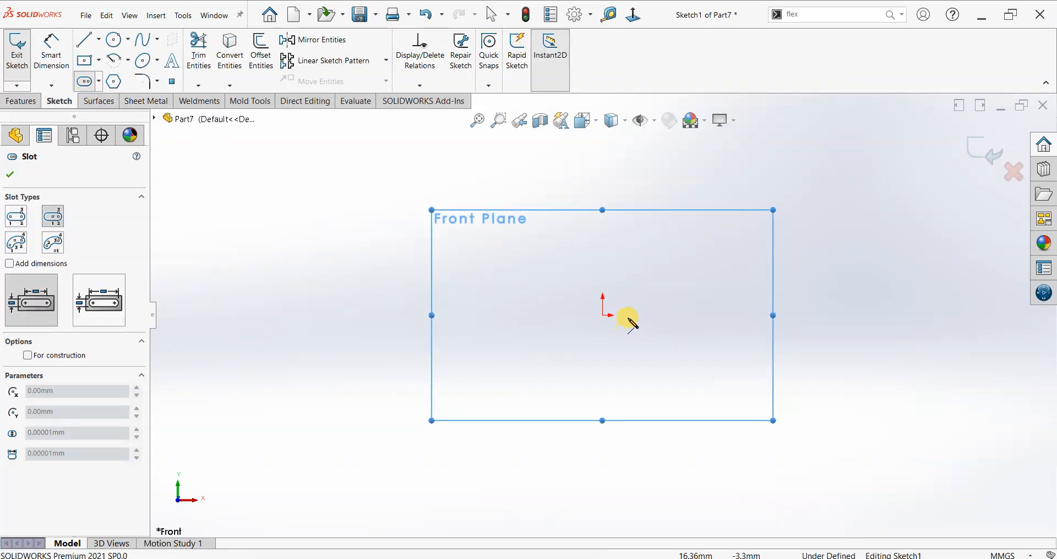
{"action": "left_click", "coordinate": [603, 315]}
{"action": "left_click", "coordinate": [605, 371]}
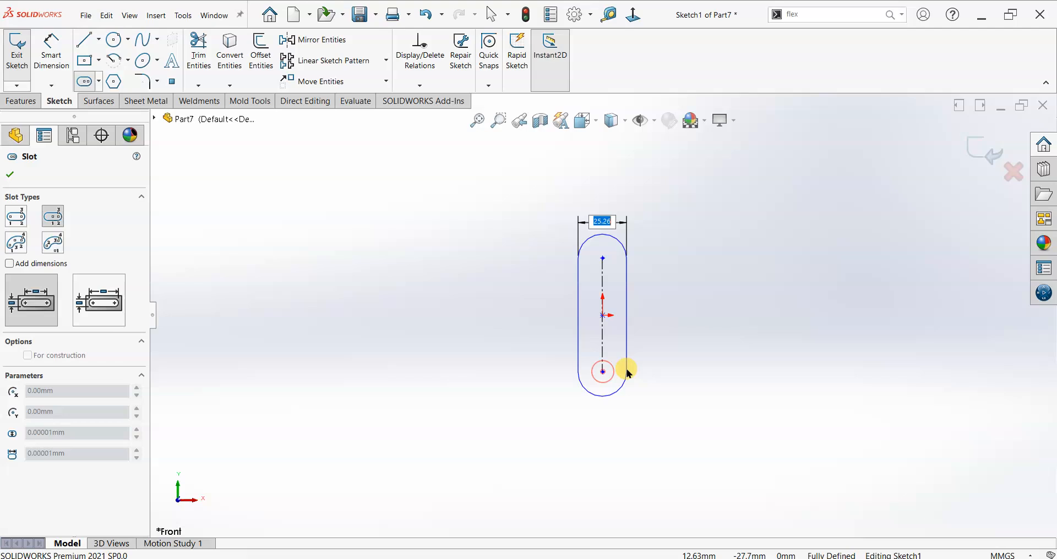
{"action": "left_click", "coordinate": [634, 370]}
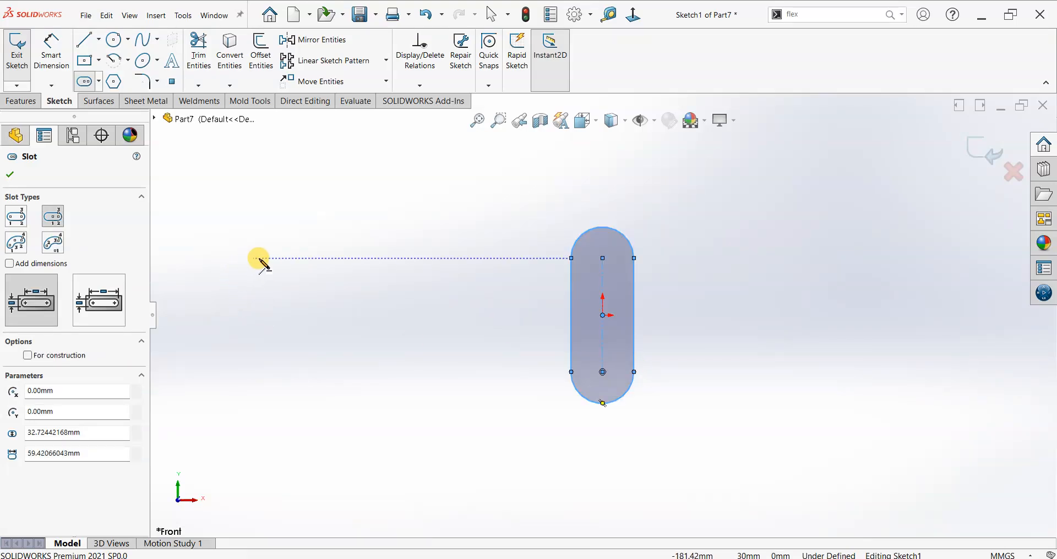
{"action": "left_click", "coordinate": [53, 218]}
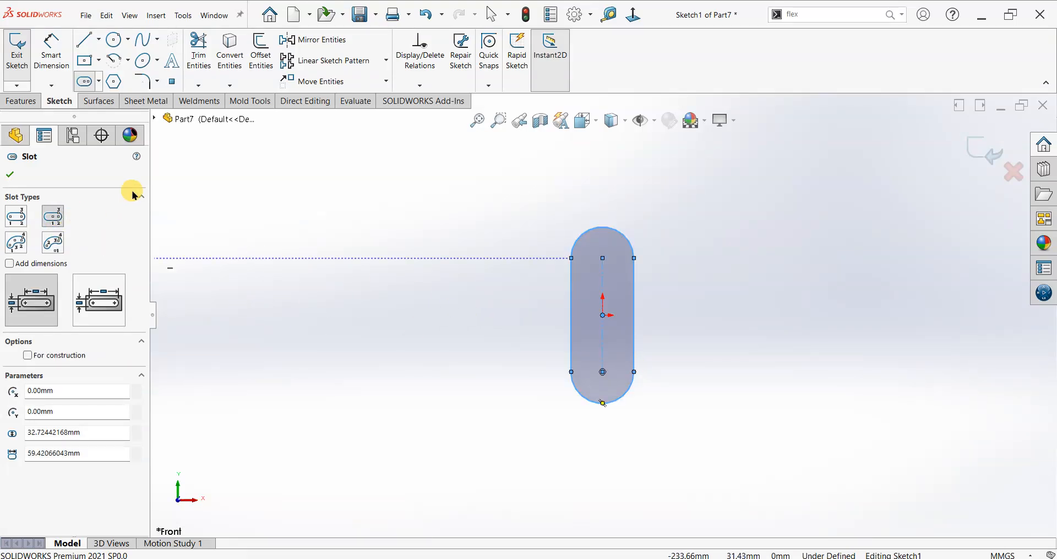
Step: Dimension the slot to 15 mm between arc centers with a 5 mm end radius, and close the sketch
{"action": "left_click", "coordinate": [53, 52]}
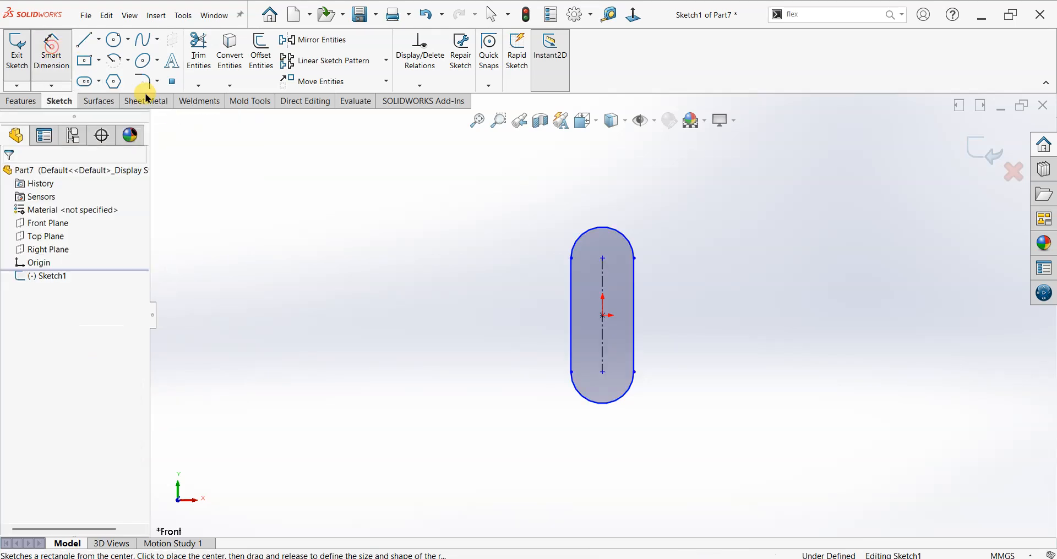
{"action": "left_click", "coordinate": [605, 299]}
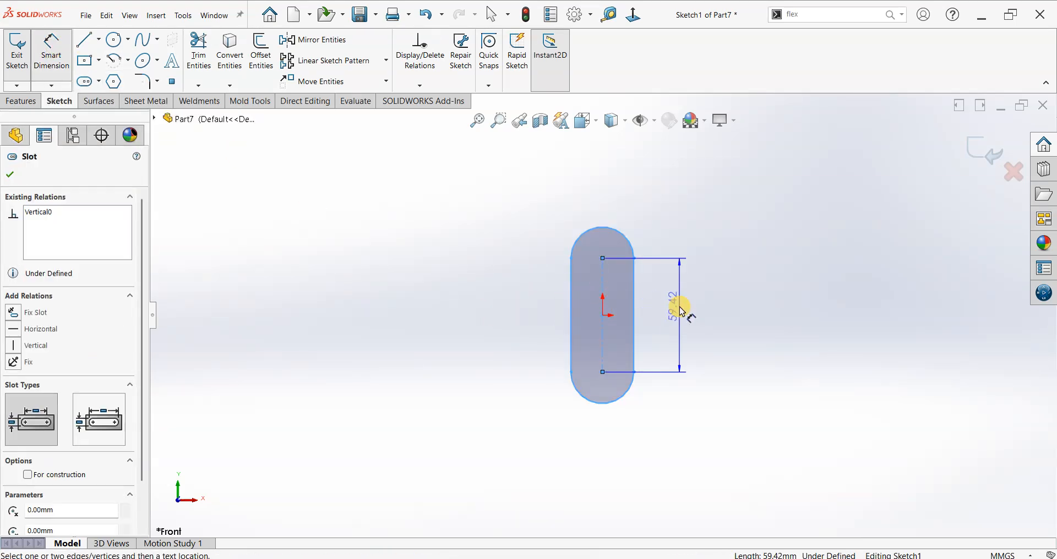
{"action": "left_click", "coordinate": [682, 312]}
{"action": "type", "text": "15"}
{"action": "key", "text": "Return"}
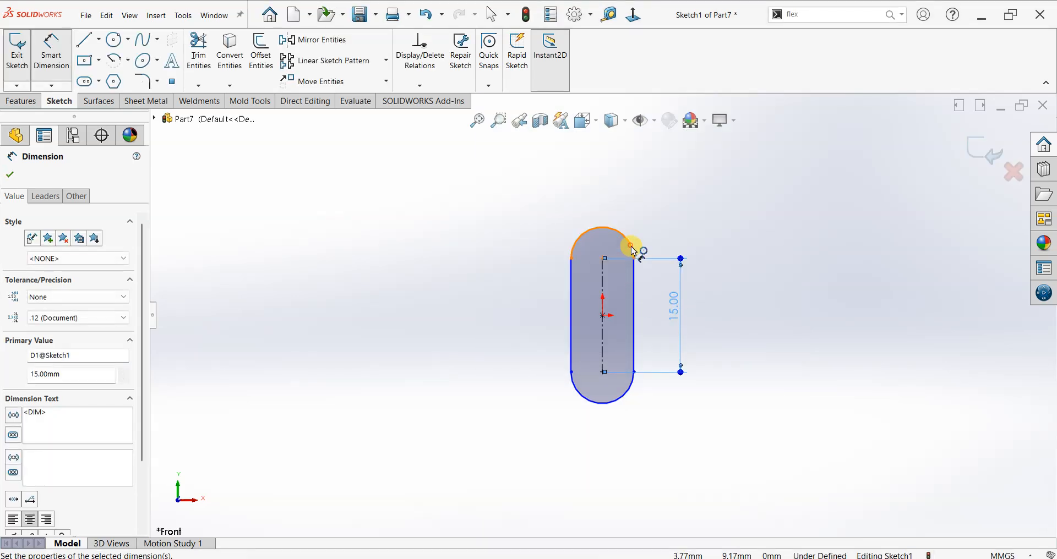
{"action": "left_click", "coordinate": [633, 244]}
{"action": "left_click", "coordinate": [678, 190]}
{"action": "type", "text": "5"}
{"action": "key", "text": "Return"}
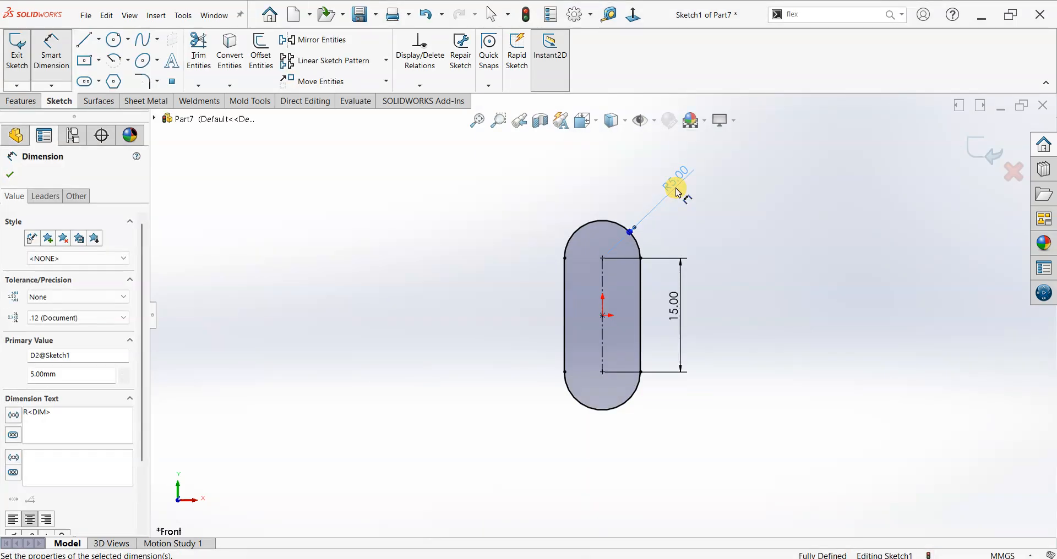
{"action": "left_click", "coordinate": [984, 153]}
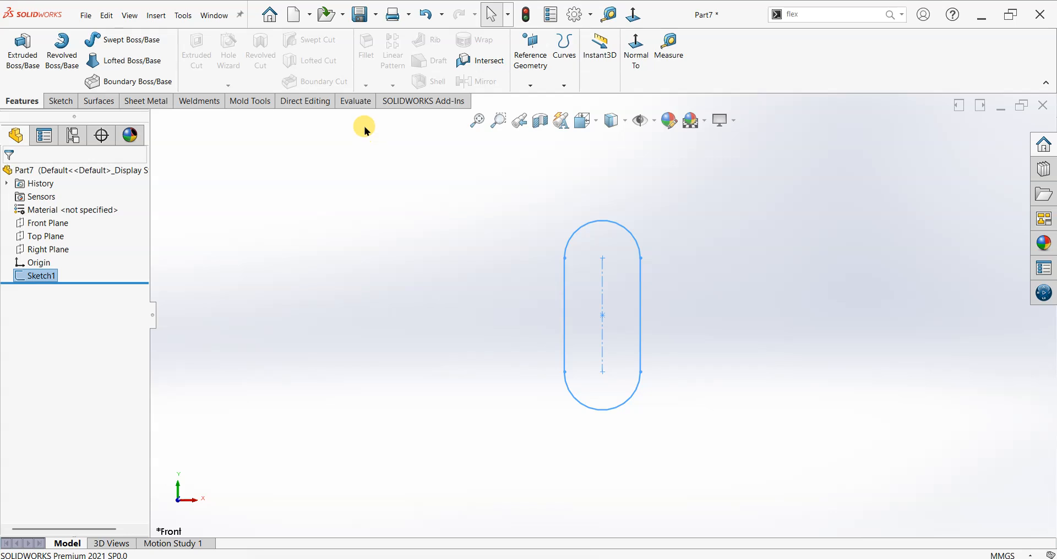
Step: Sweep a 3 mm diameter circular profile along the slot sketch to form the solid link
{"action": "left_click", "coordinate": [142, 41]}
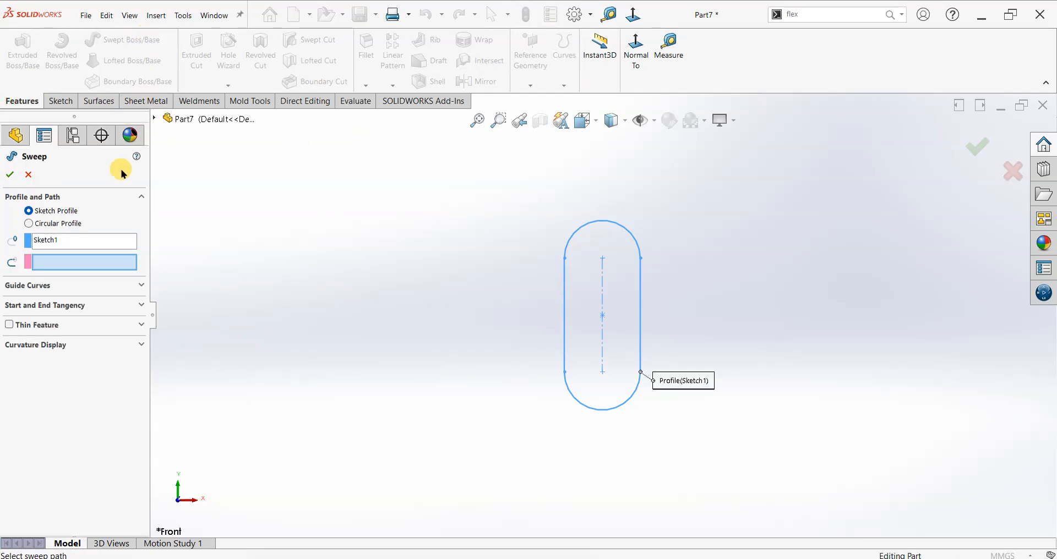
{"action": "left_click", "coordinate": [29, 226]}
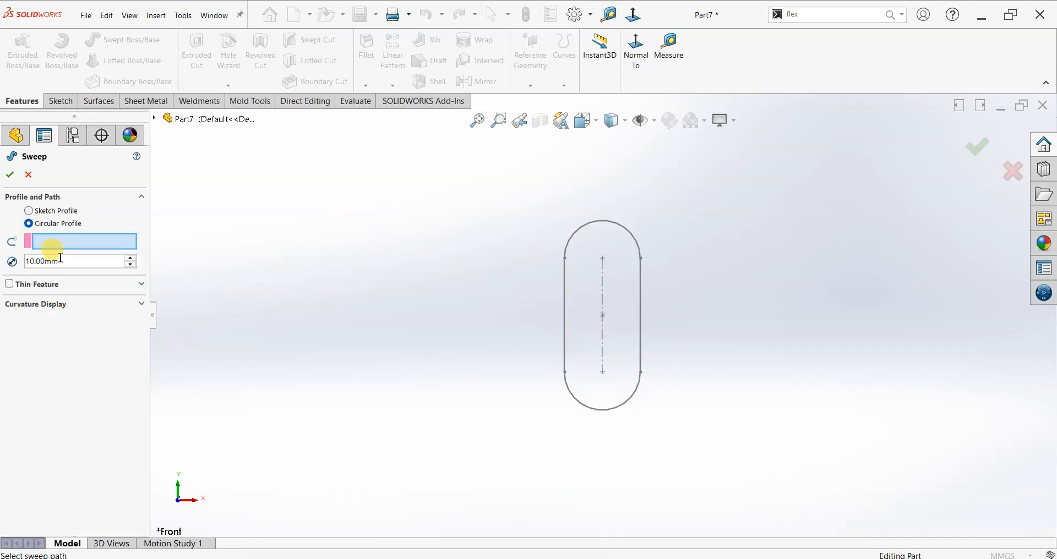
{"action": "type", "text": "3"}
{"action": "key", "text": "Return"}
{"action": "left_click", "coordinate": [567, 316]}
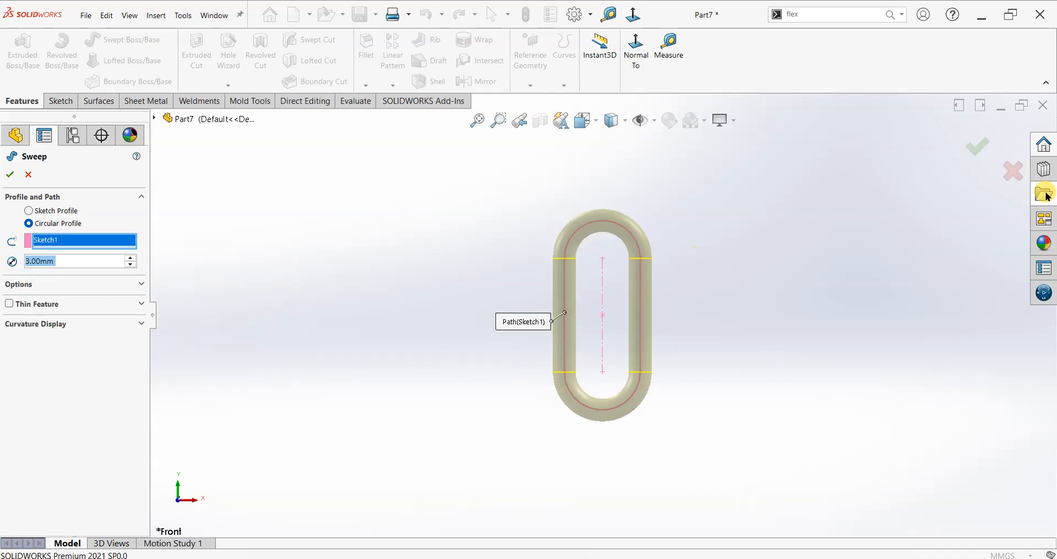
{"action": "left_click", "coordinate": [985, 150]}
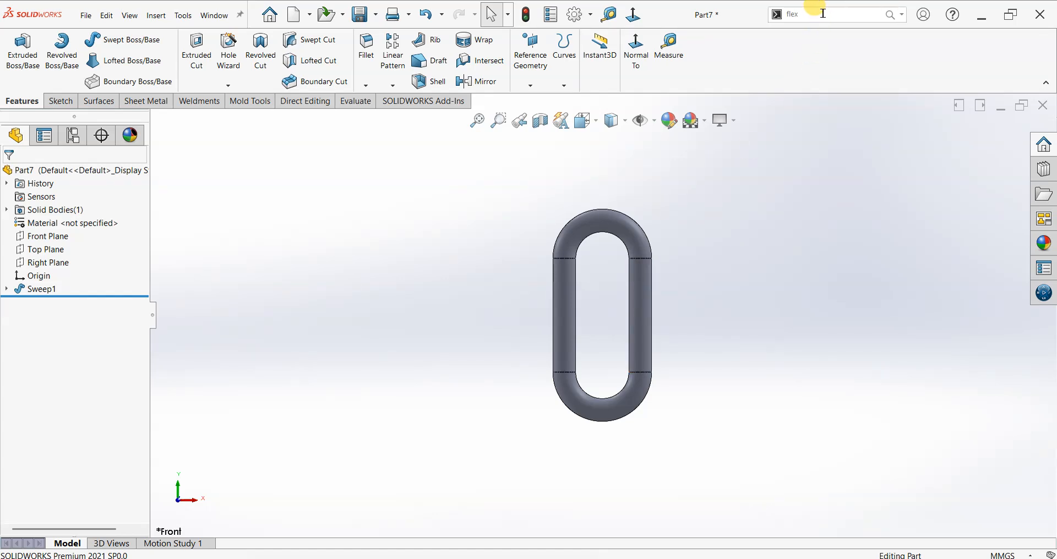
Step: Find the Flex command and twist the swept link body by 90 degrees
{"action": "left_click", "coordinate": [903, 15]}
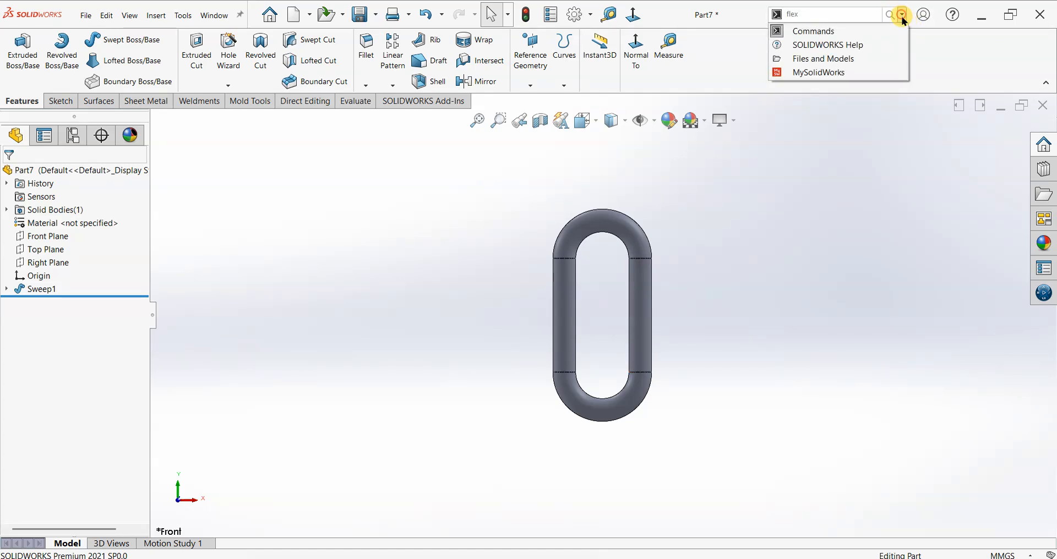
{"action": "left_click", "coordinate": [820, 31]}
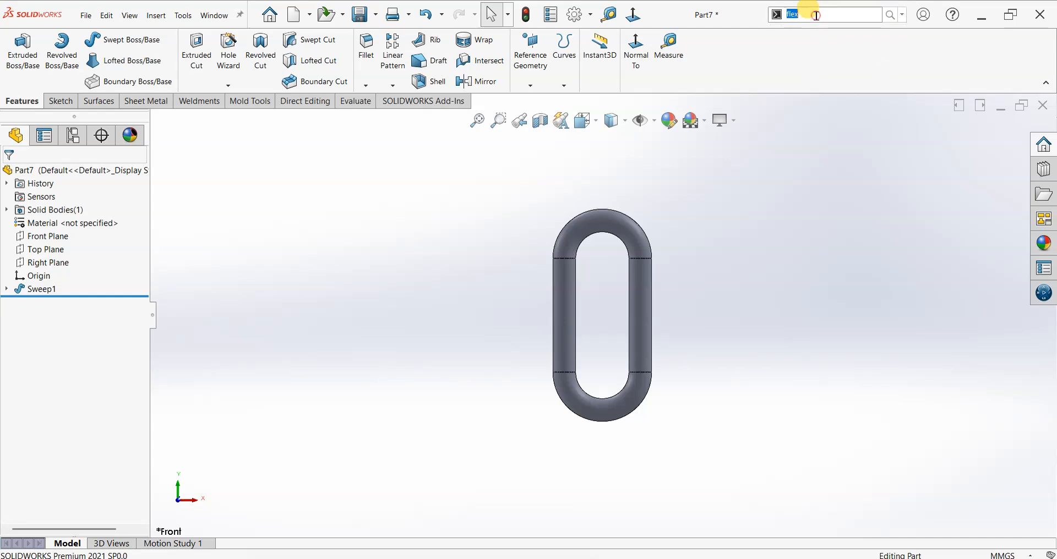
{"action": "type", "text": "f"}
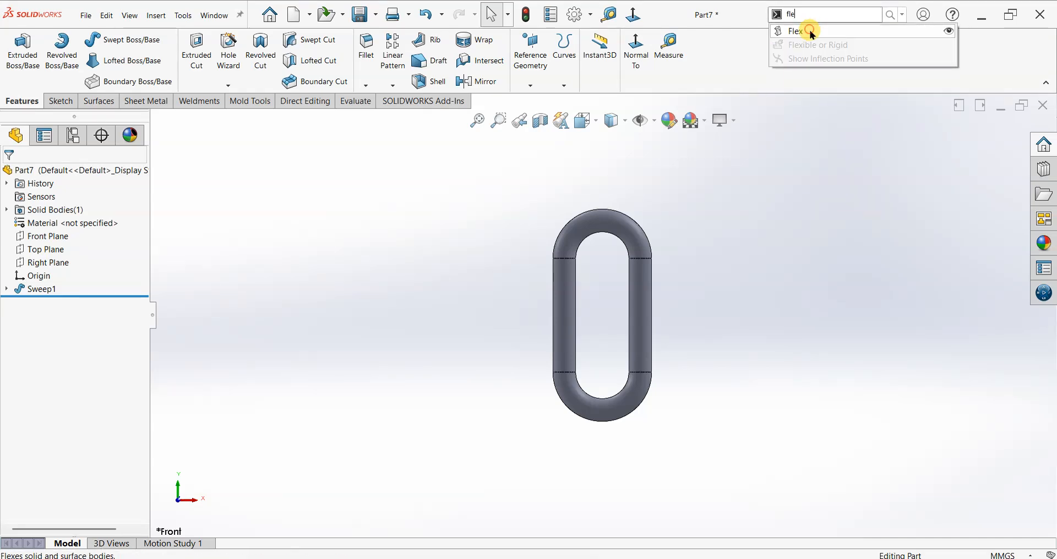
{"action": "left_click", "coordinate": [809, 31]}
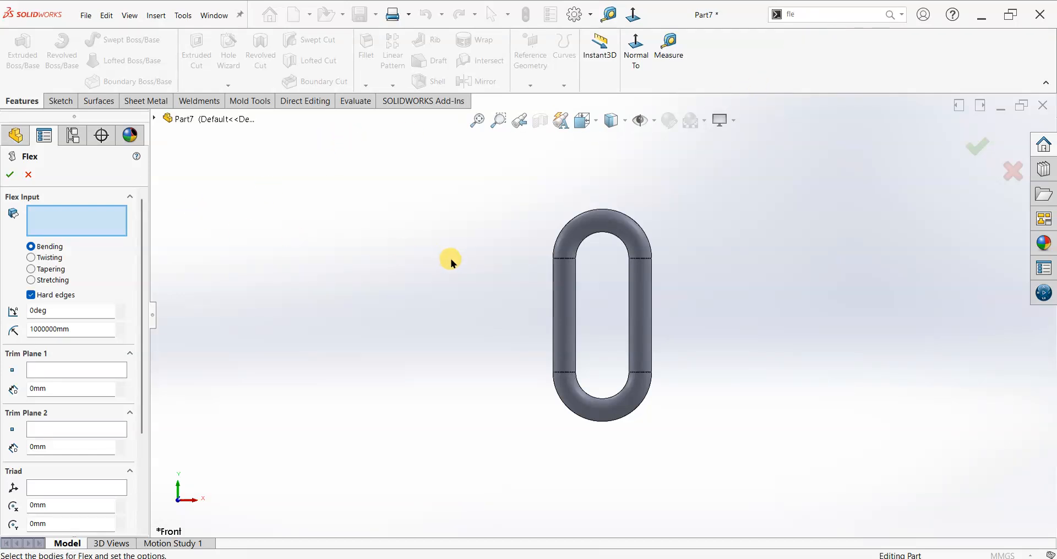
{"action": "left_click", "coordinate": [554, 295]}
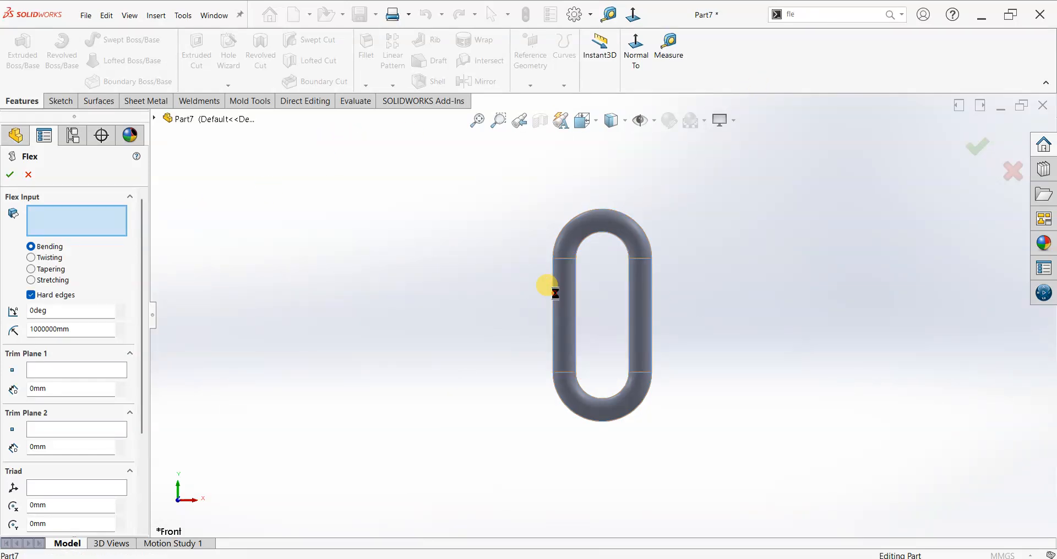
{"action": "left_click", "coordinate": [31, 257]}
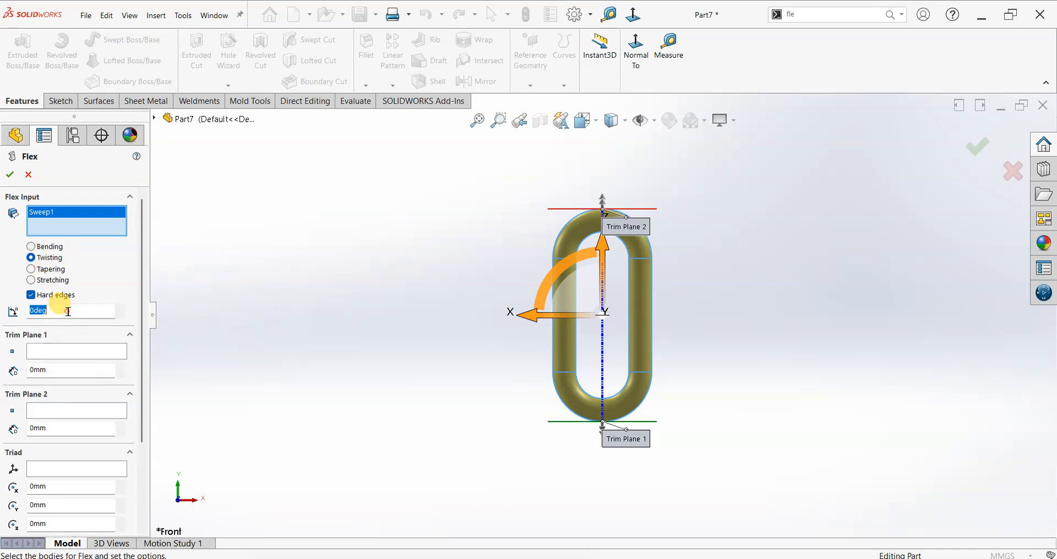
{"action": "key", "text": "Return"}
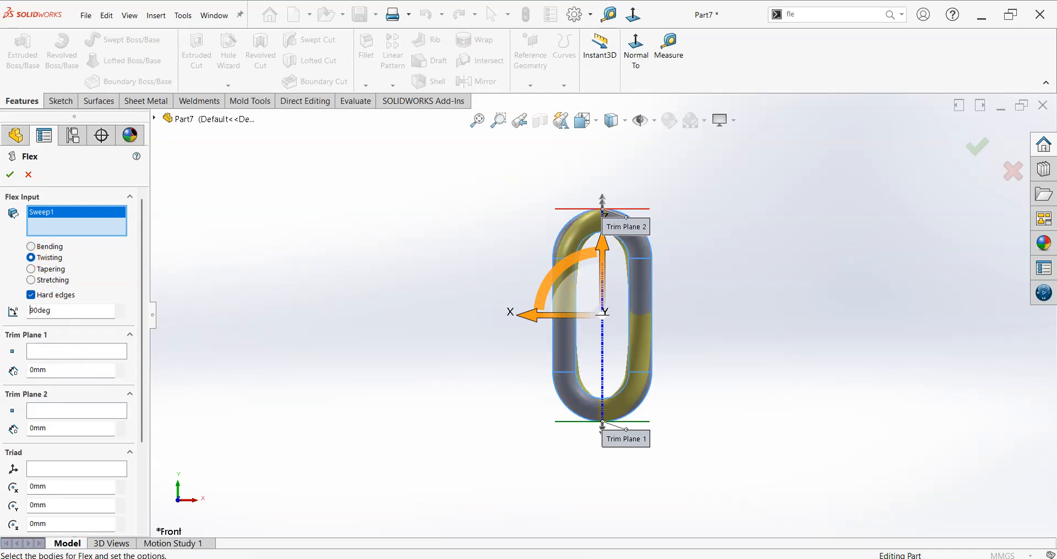
{"action": "left_click", "coordinate": [9, 174]}
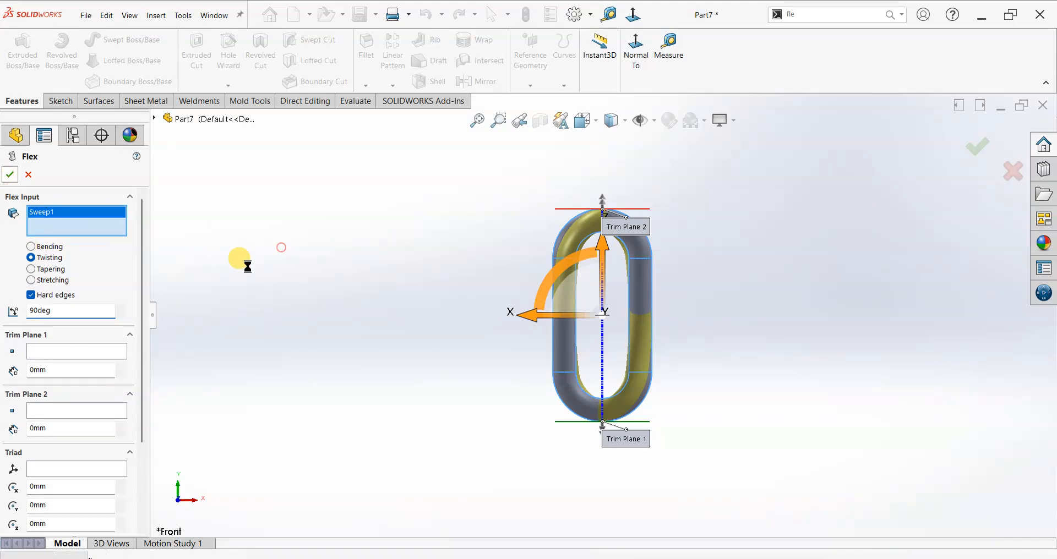
Step: Sketch a two-point spline on the Front Plane from the origin diagonally up to the right, about 79 mm long
{"action": "middle_click_drag", "start_coordinate": [579, 324], "coordinate": [623, 365]}
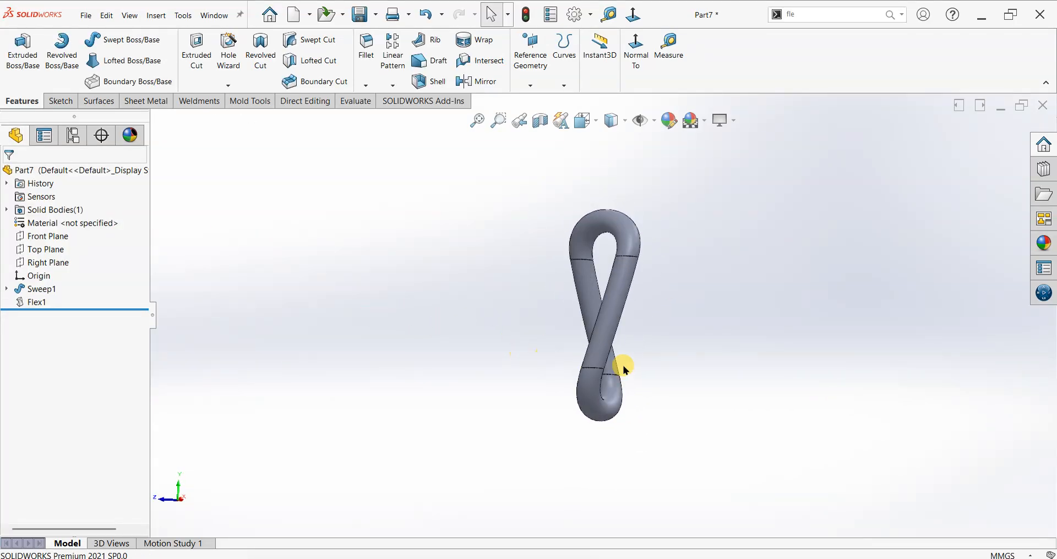
{"action": "middle_click_drag", "start_coordinate": [664, 285], "coordinate": [723, 293]}
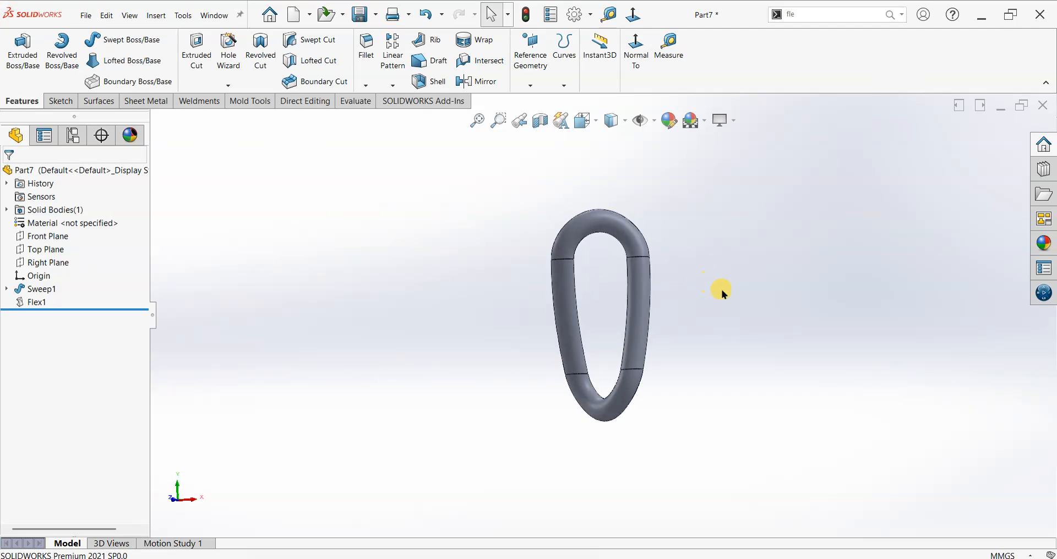
{"action": "left_click", "coordinate": [52, 237]}
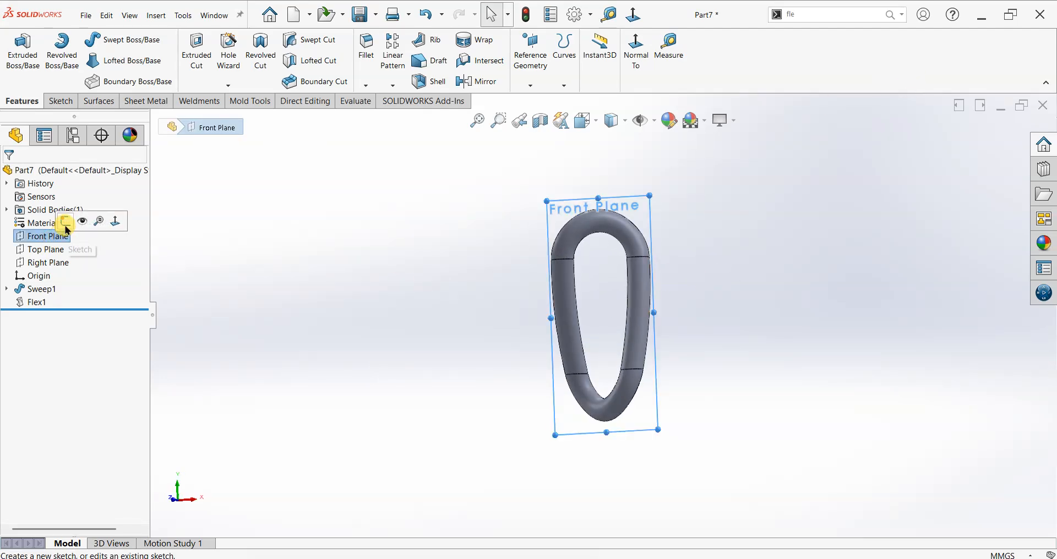
{"action": "left_click", "coordinate": [66, 221]}
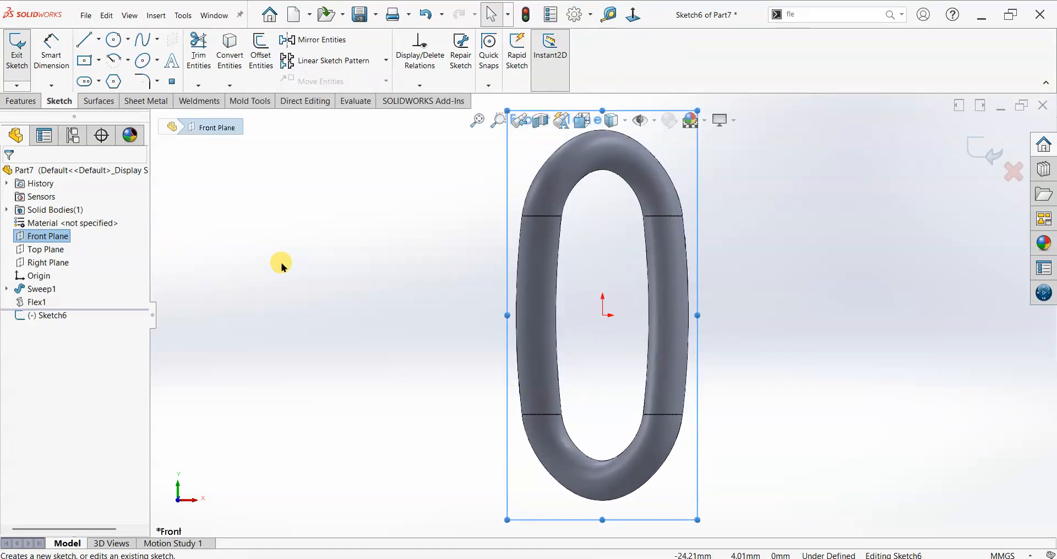
{"action": "left_click", "coordinate": [146, 49]}
{"action": "left_click", "coordinate": [602, 316]}
{"action": "scroll", "coordinate": [614, 268], "scroll_direction": "up", "scroll_amount": 3}
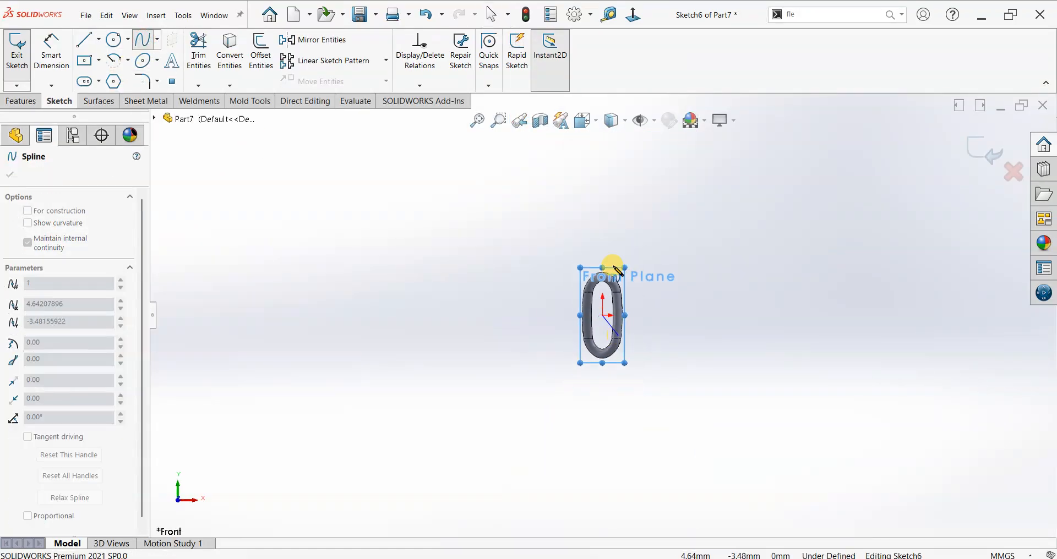
{"action": "left_click", "coordinate": [779, 150]}
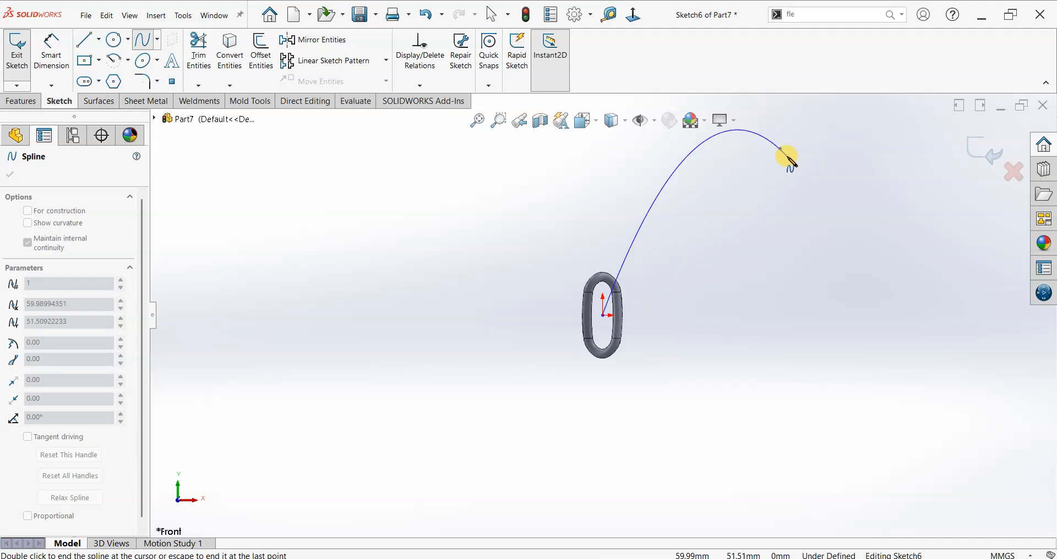
{"action": "key", "text": "Escape"}
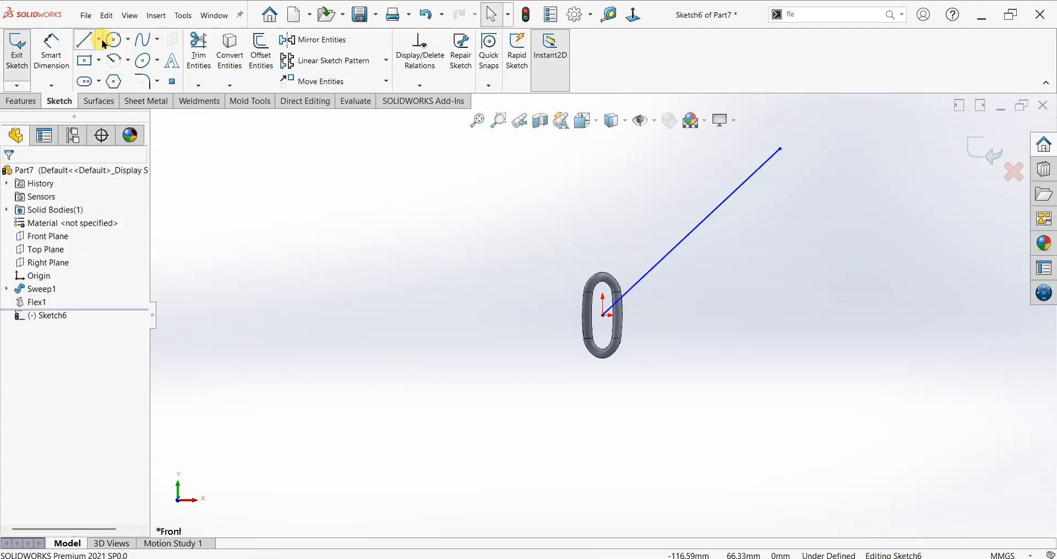
Step: Draw a vertical centerline about 47 mm long upward from the origin
{"action": "left_click", "coordinate": [99, 40]}
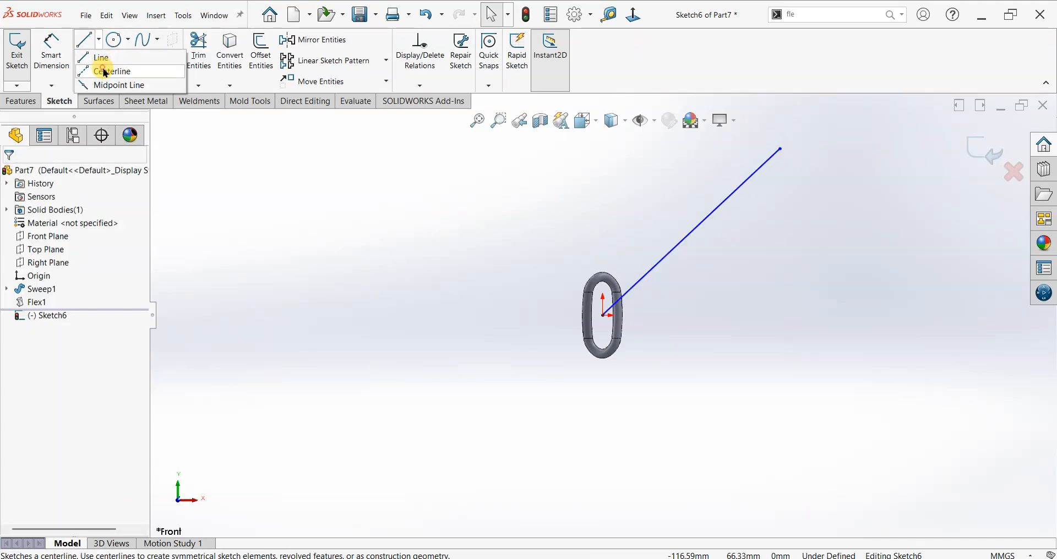
{"action": "left_click", "coordinate": [105, 71]}
{"action": "left_click", "coordinate": [604, 316]}
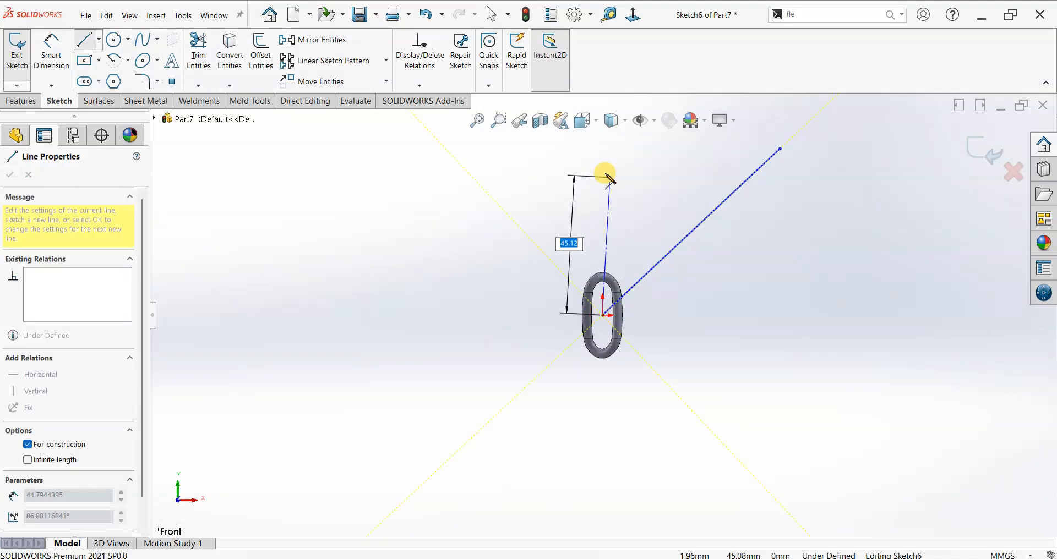
{"action": "left_click", "coordinate": [603, 171]}
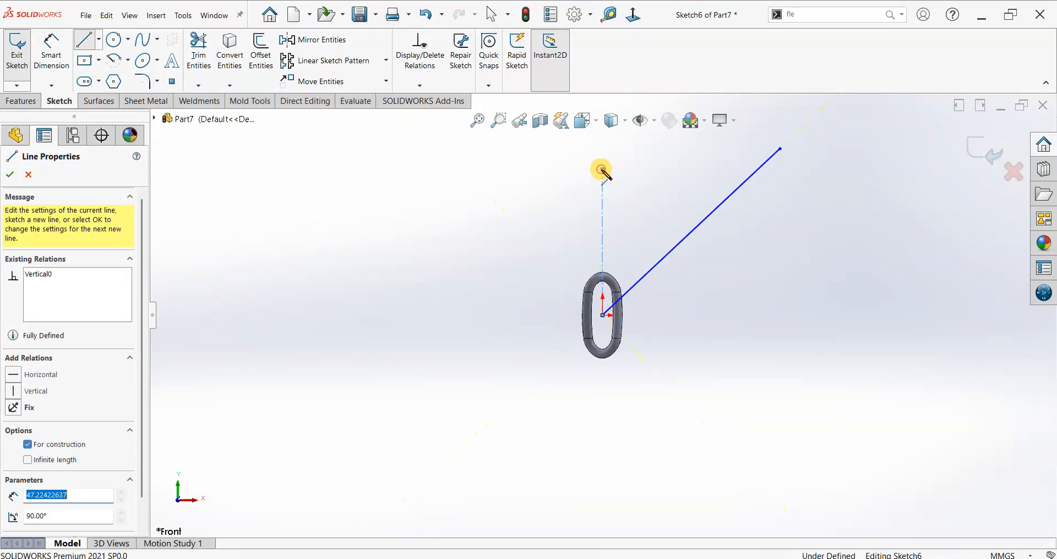
{"action": "key", "text": "Escape"}
Step: Make the spline tangent to the vertical centerline at the origin
{"action": "left_click", "coordinate": [603, 220]}
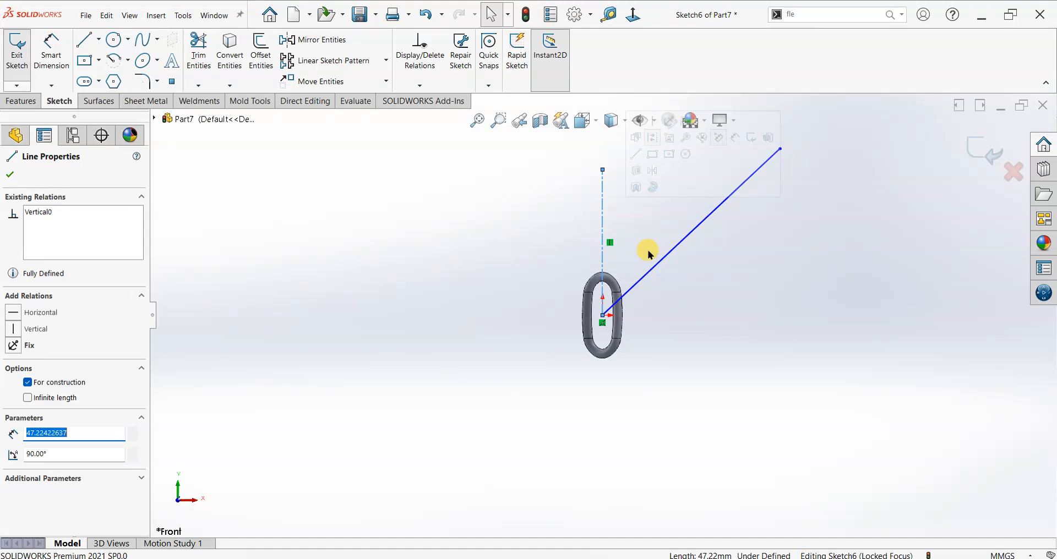
{"action": "left_click", "coordinate": [661, 264], "text": "ctrl"}
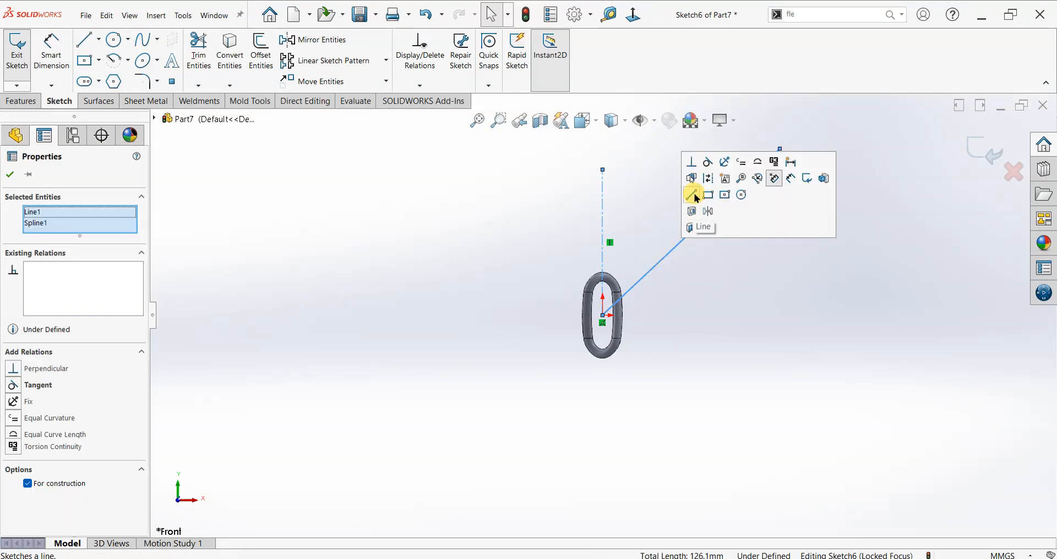
{"action": "left_click", "coordinate": [706, 163]}
{"action": "left_click", "coordinate": [718, 312]}
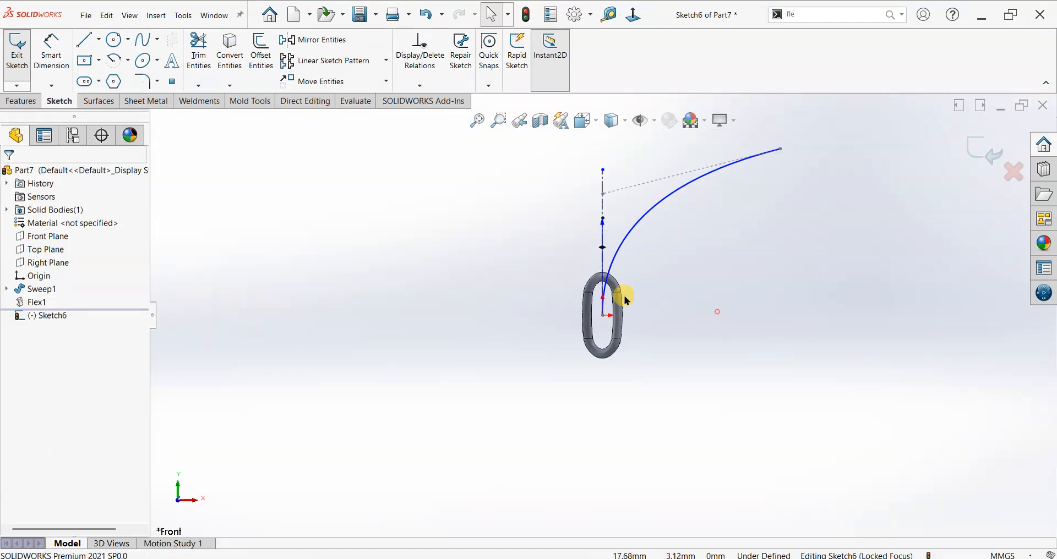
Step: Draw a horizontal centerline about 48 mm long from the spline's upper endpoint back toward the vertical centerline
{"action": "left_click", "coordinate": [101, 41]}
{"action": "left_click", "coordinate": [109, 71]}
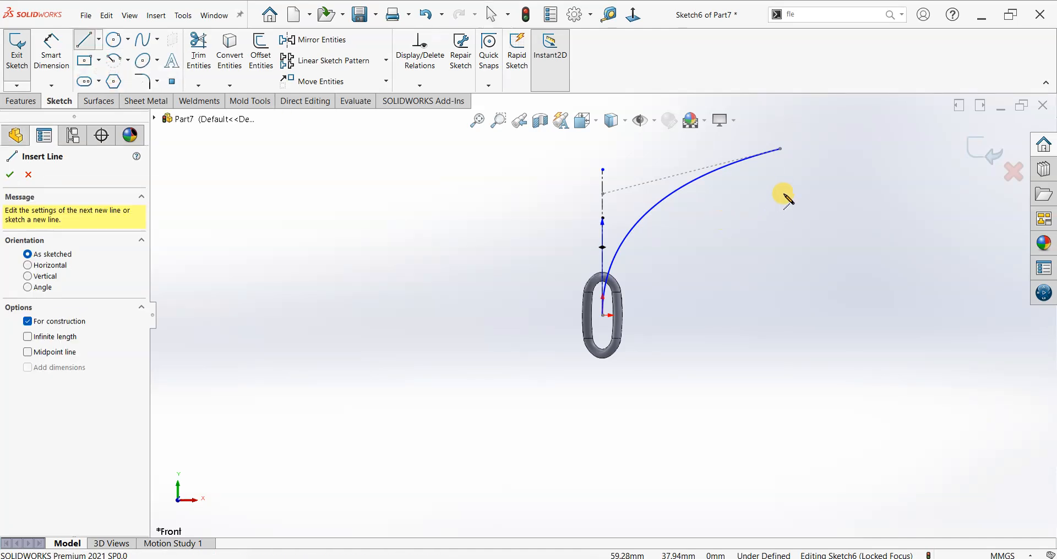
{"action": "left_click", "coordinate": [780, 150]}
{"action": "left_click", "coordinate": [632, 149]}
{"action": "key", "text": "Escape"}
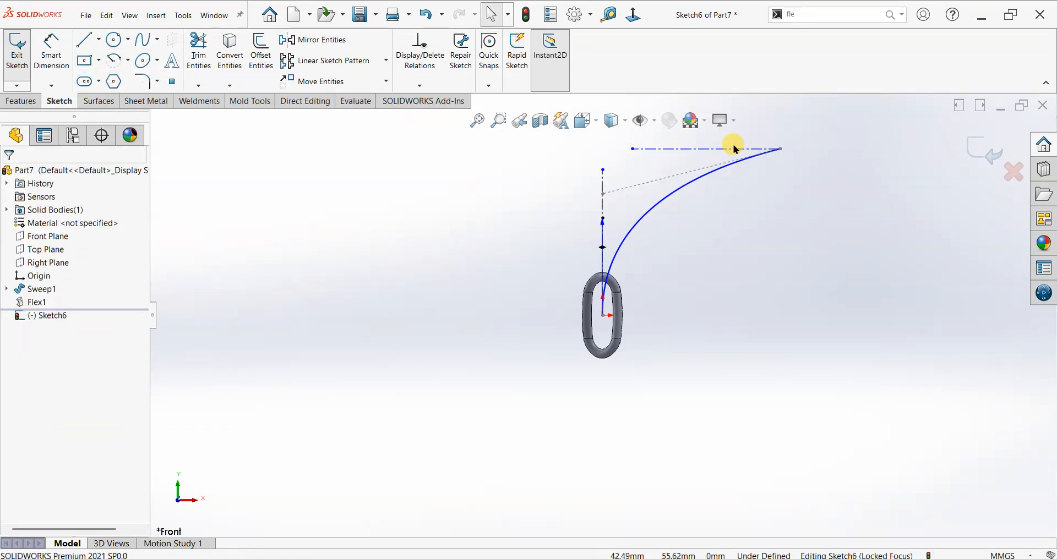
Step: Make the spline tangent to the horizontal centerline at its upper endpoint
{"action": "left_click", "coordinate": [715, 147]}
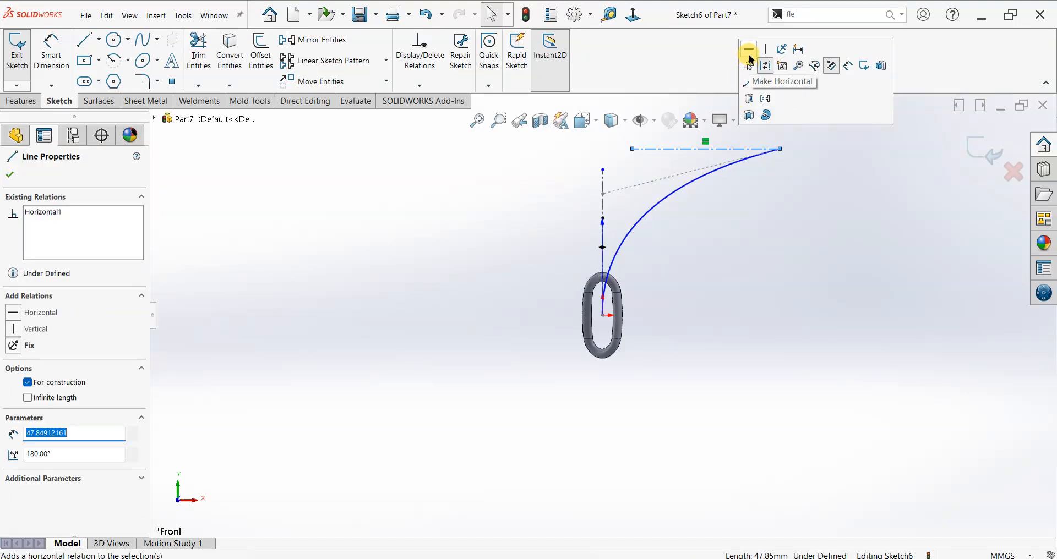
{"action": "left_click", "coordinate": [740, 277]}
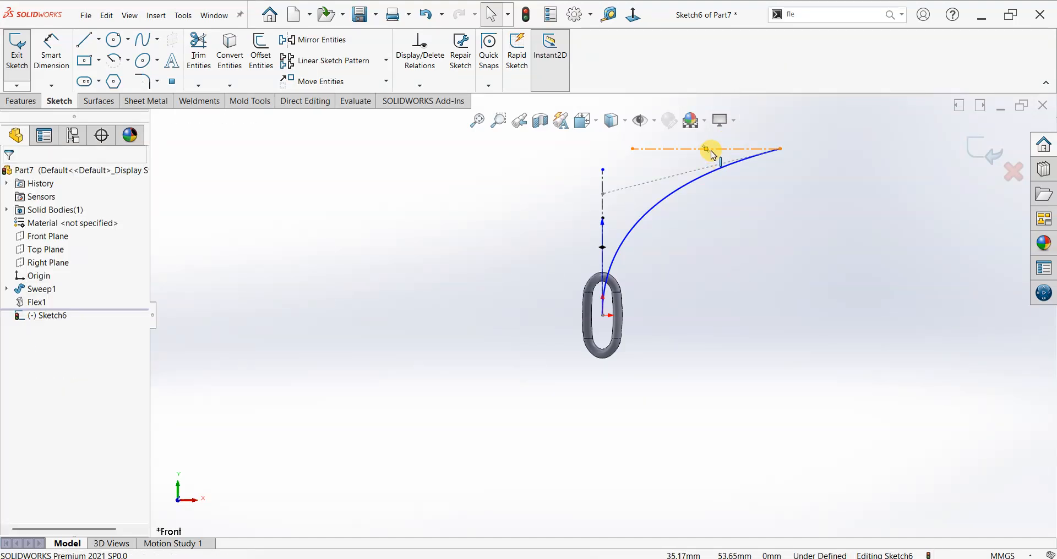
{"action": "left_click", "coordinate": [719, 149]}
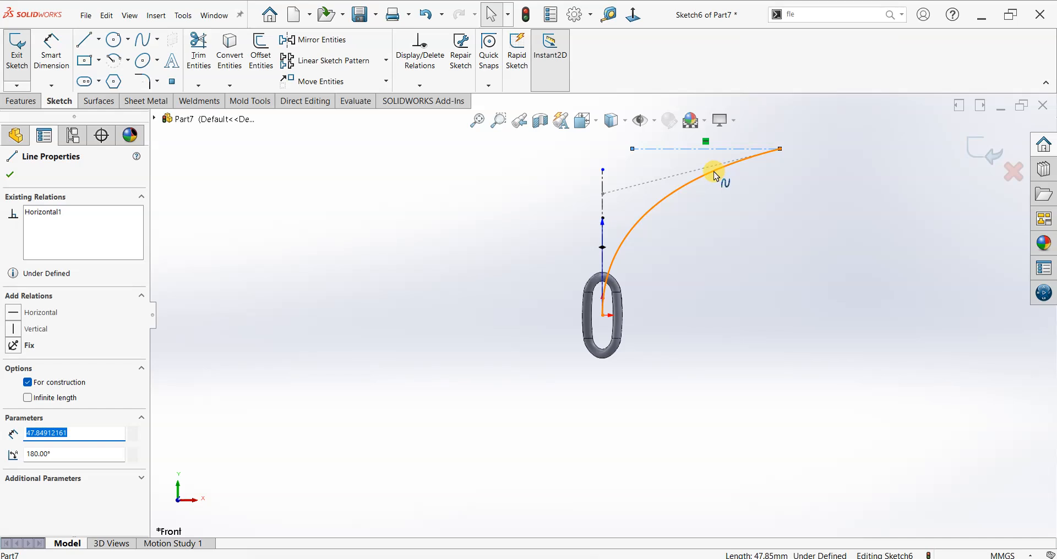
{"action": "left_click", "coordinate": [716, 175], "text": "ctrl"}
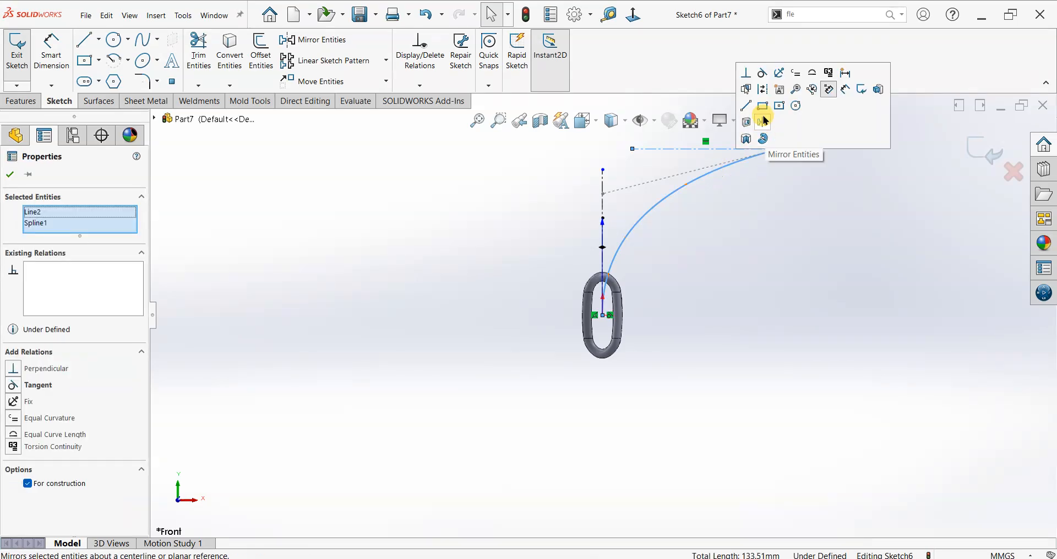
{"action": "left_click", "coordinate": [763, 74]}
{"action": "left_click", "coordinate": [812, 300]}
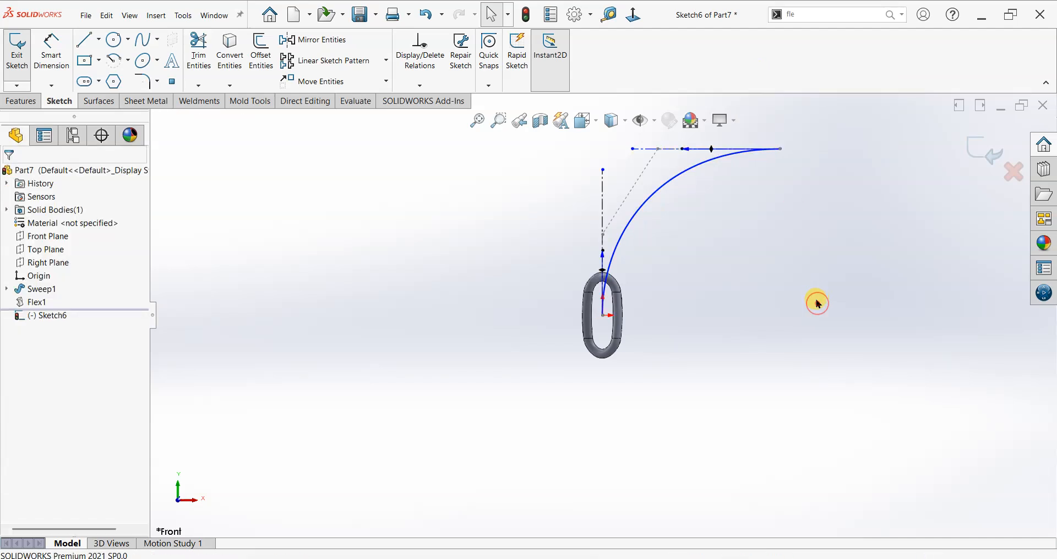
Step: Dimension the spline's vertical tangent handle at the origin to 150 mm
{"action": "scroll", "coordinate": [662, 265], "scroll_direction": "up", "scroll_amount": 3}
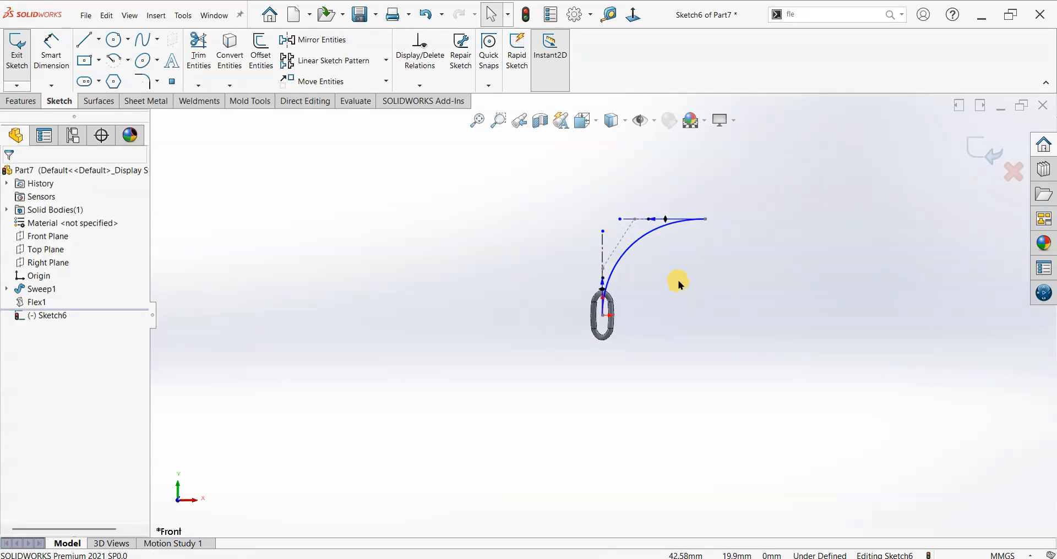
{"action": "scroll", "coordinate": [680, 275], "scroll_direction": "down", "scroll_amount": 3}
{"action": "left_click", "coordinate": [51, 52]}
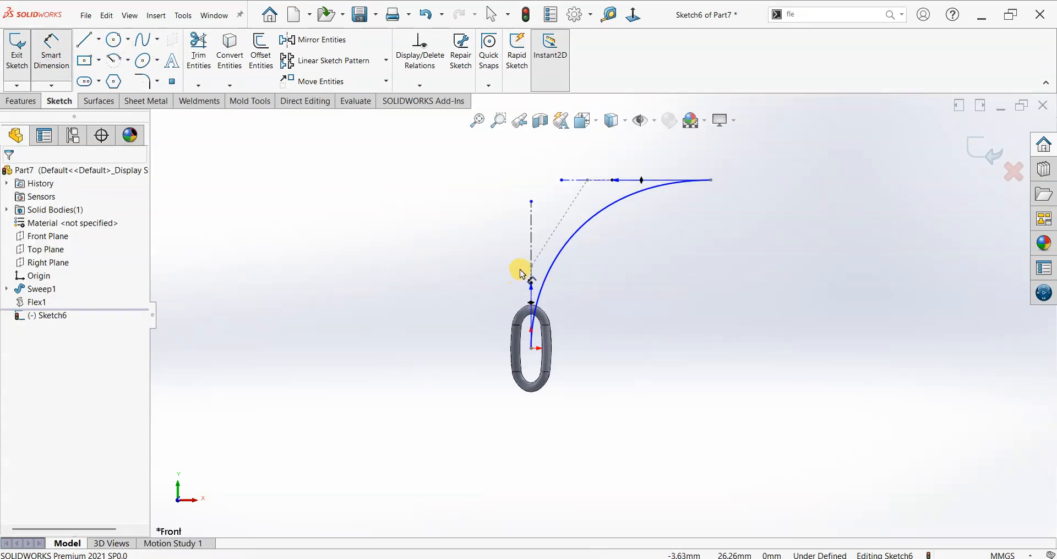
{"action": "left_click", "coordinate": [532, 298]}
{"action": "left_click", "coordinate": [437, 265]}
{"action": "type", "text": "150"}
{"action": "key", "text": "Return"}
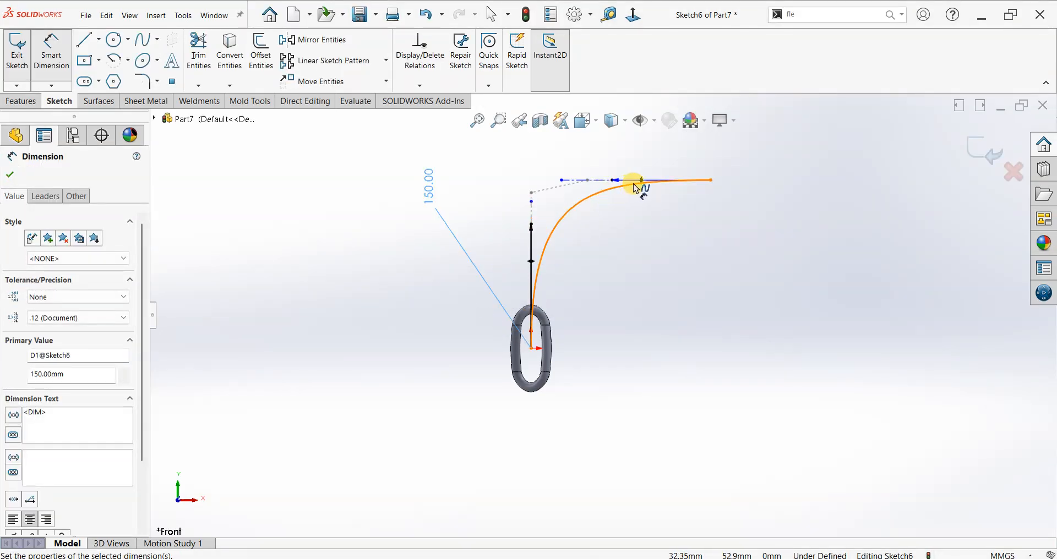
Step: Dimension the spline's horizontal tangent handle at the upper endpoint to 120 mm
{"action": "left_click", "coordinate": [647, 172]}
{"action": "left_click", "coordinate": [655, 145]}
{"action": "type", "text": "120"}
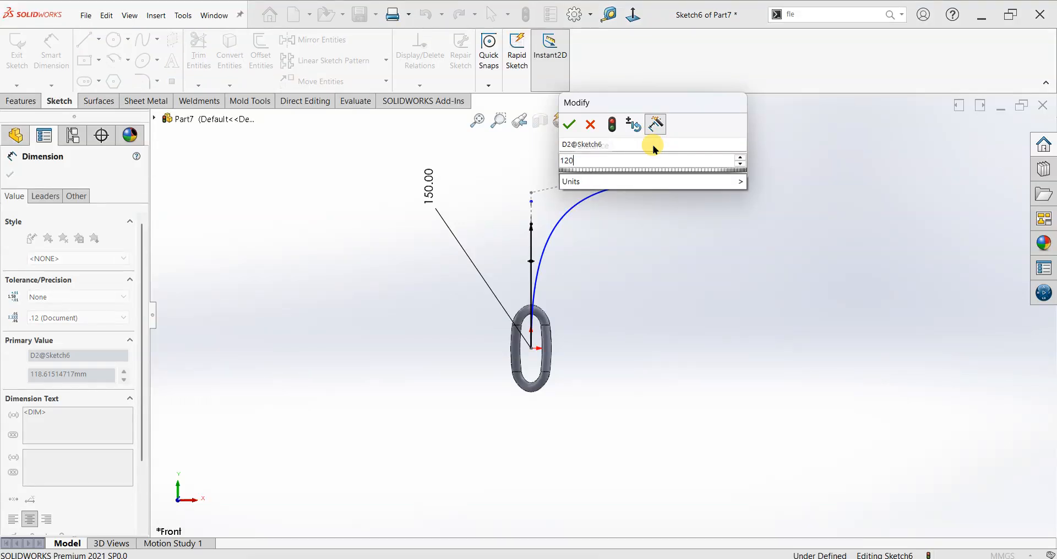
{"action": "key", "text": "Return"}
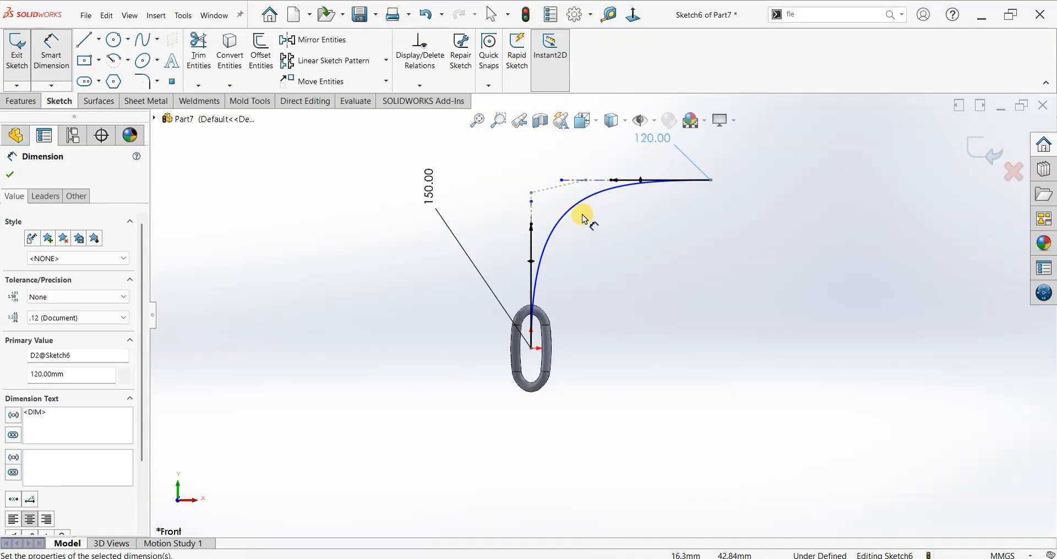
Step: Dimension the overall length of the spline to 100 mm
{"action": "left_click", "coordinate": [579, 213]}
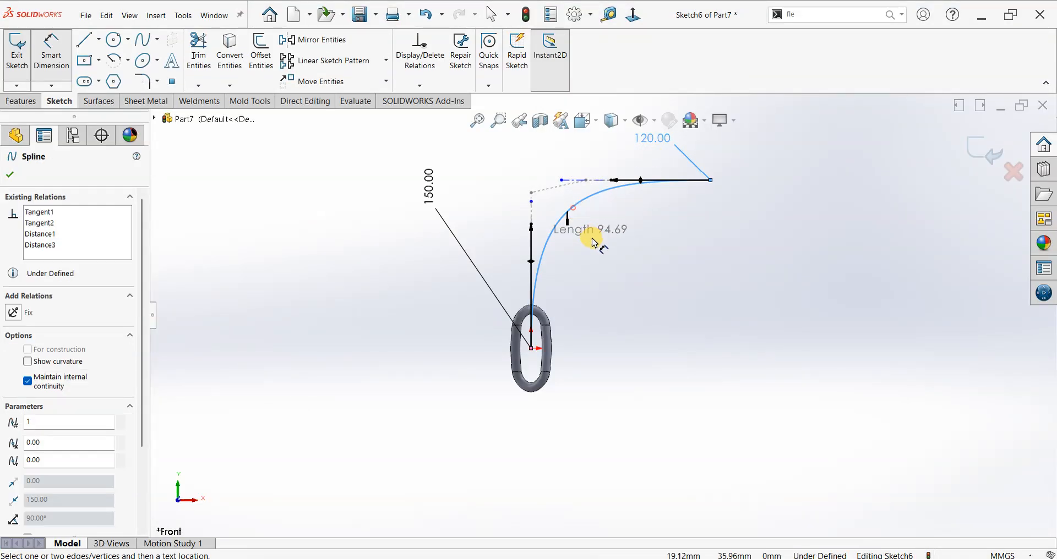
{"action": "left_click", "coordinate": [593, 242]}
{"action": "type", "text": "100"}
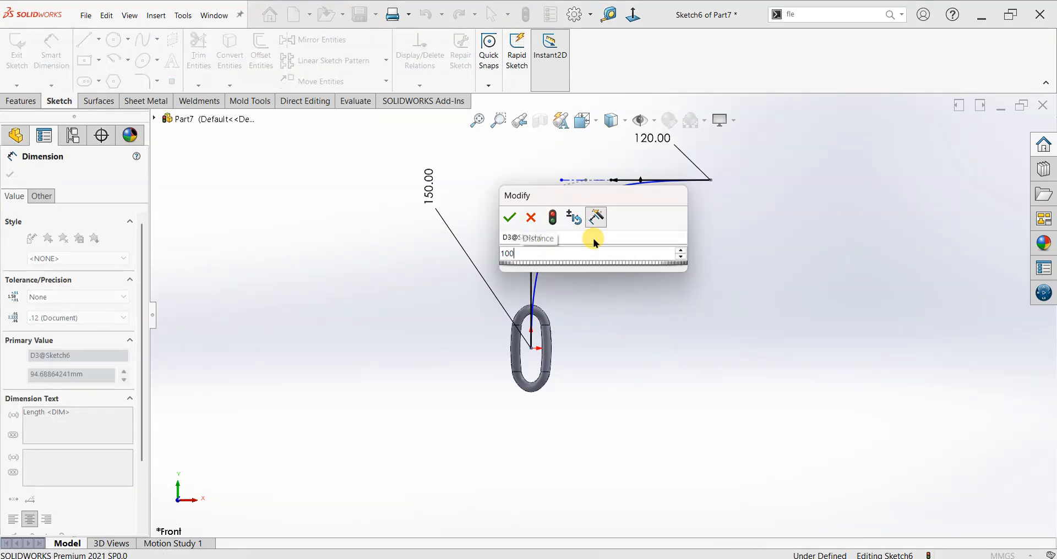
{"action": "key", "text": "Return"}
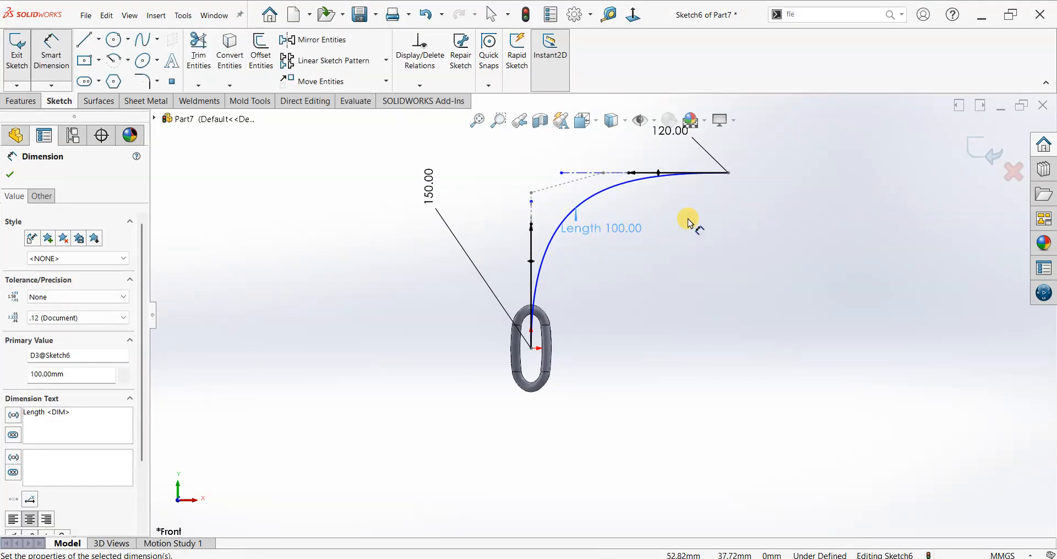
Step: Dimension the vertical distance between the origin and the spline's upper endpoint to 75 mm
{"action": "left_click_drag", "start_coordinate": [615, 176], "coordinate": [533, 355]}
{"action": "left_click", "coordinate": [533, 355]}
{"action": "left_click", "coordinate": [755, 303]}
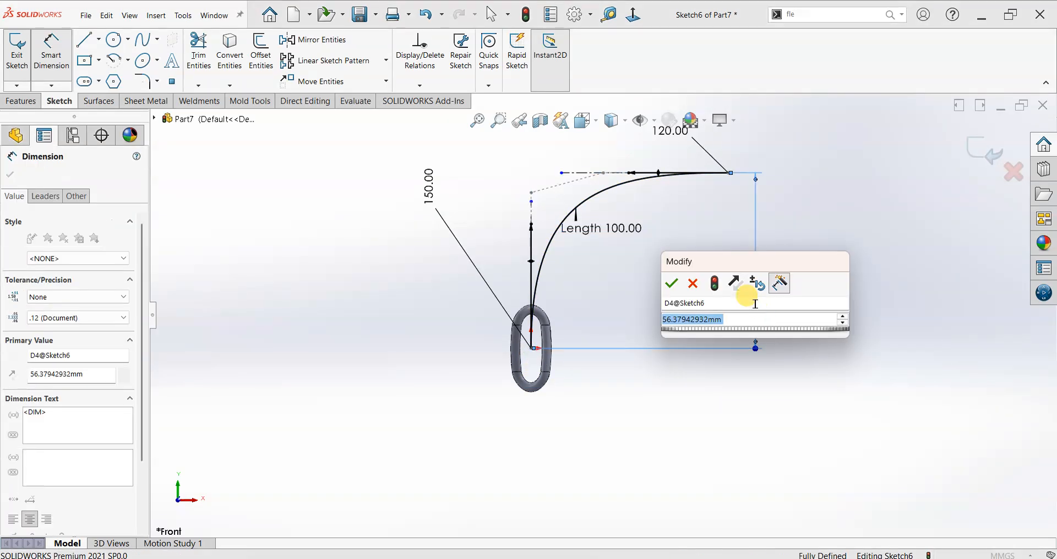
{"action": "type", "text": "75"}
{"action": "key", "text": "Return"}
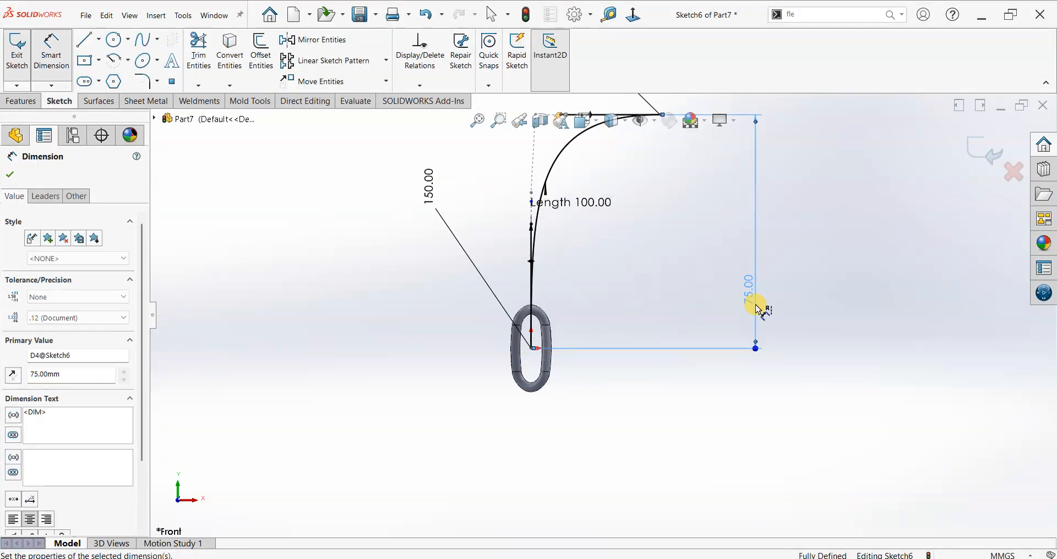
Step: Change the spline's length dimension to 130 mm and exit the sketch
{"action": "scroll", "coordinate": [600, 188], "scroll_direction": "down", "scroll_amount": 2}
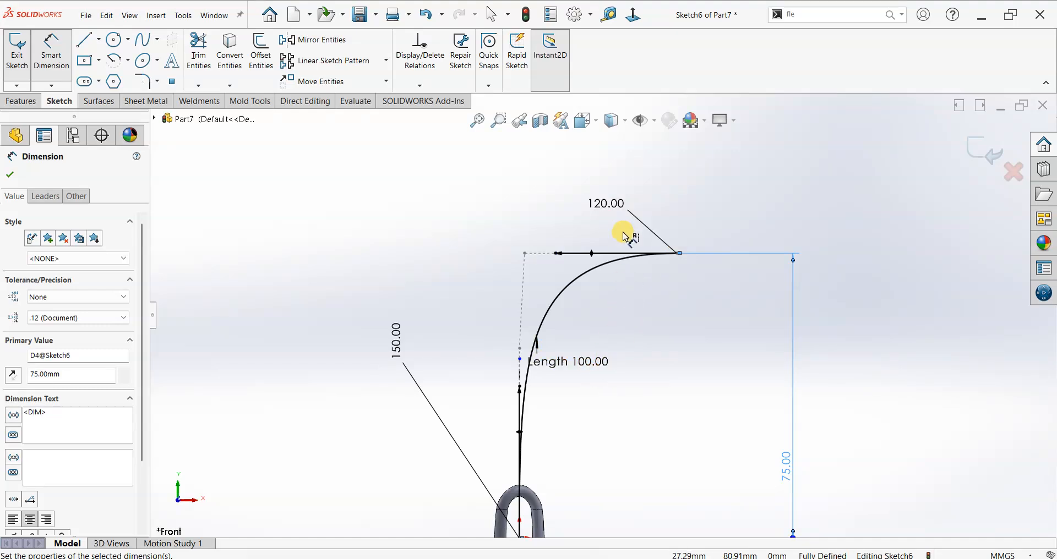
{"action": "double_click", "coordinate": [594, 362]}
{"action": "type", "text": "130"}
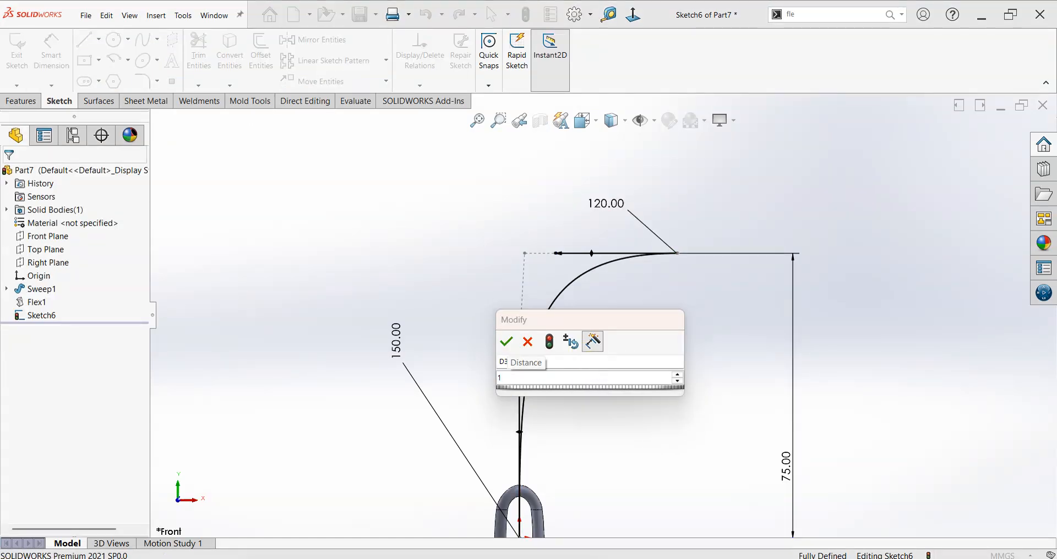
{"action": "key", "text": "Return"}
{"action": "scroll", "coordinate": [666, 348], "scroll_direction": "up", "scroll_amount": 3}
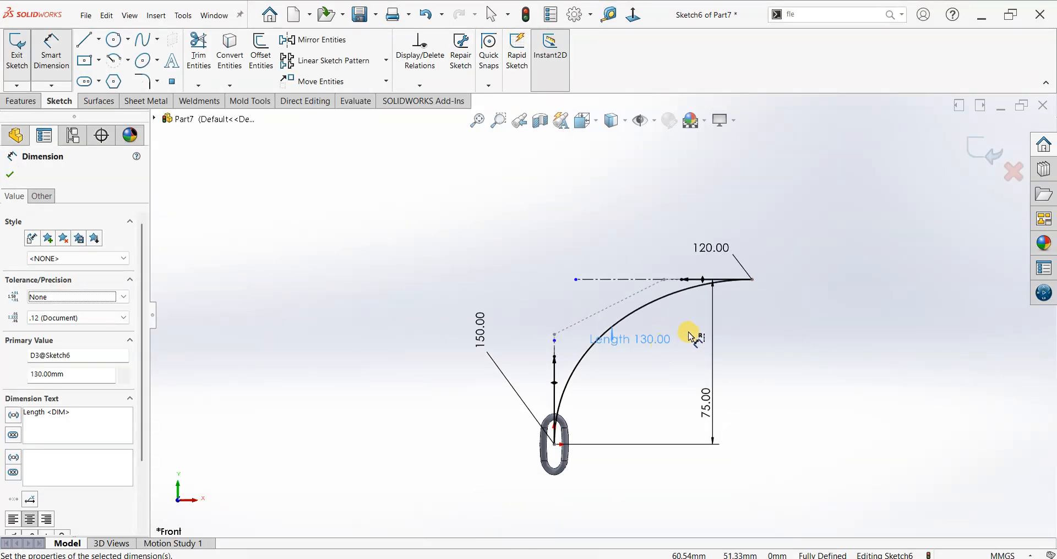
{"action": "scroll", "coordinate": [772, 288], "scroll_direction": "down", "scroll_amount": 1}
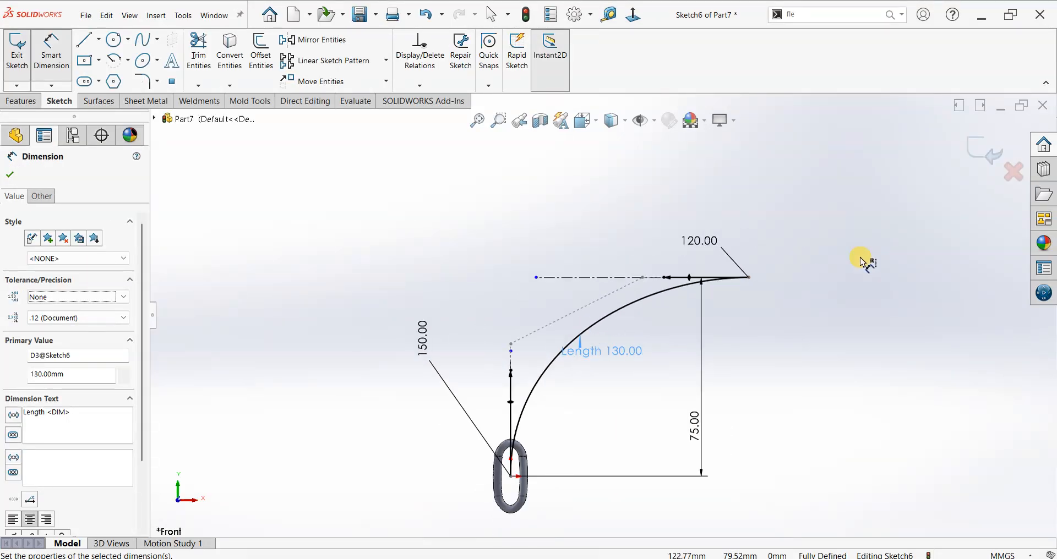
{"action": "left_click", "coordinate": [992, 159]}
{"action": "scroll", "coordinate": [579, 389], "scroll_direction": "up", "scroll_amount": 2}
{"action": "scroll", "coordinate": [609, 363], "scroll_direction": "down", "scroll_amount": 3}
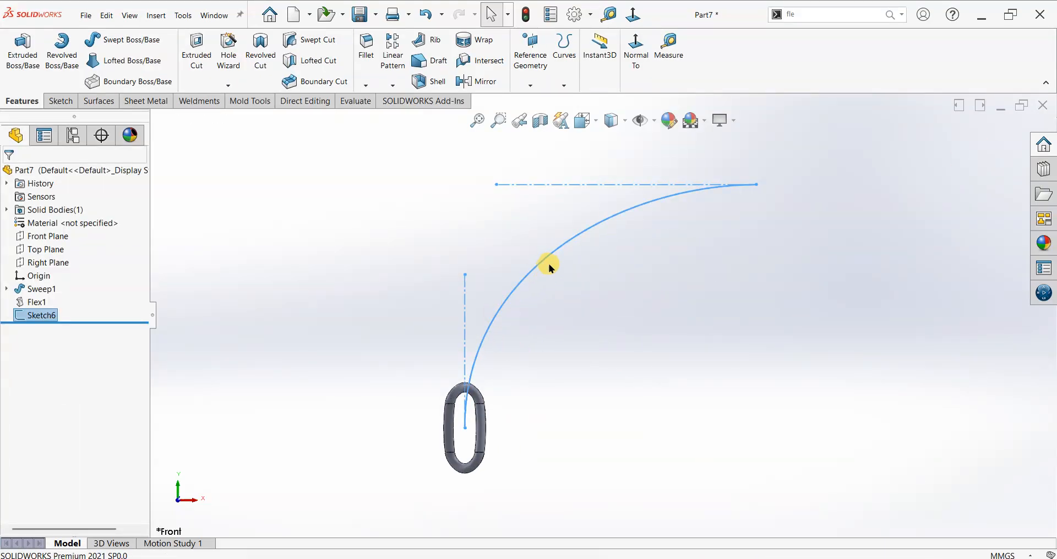
Step: Create a Curve Driven Pattern of the twisted link body along the spline sketch with 9 equally spaced instances, aligned tangent to the curve
{"action": "left_click", "coordinate": [395, 87]}
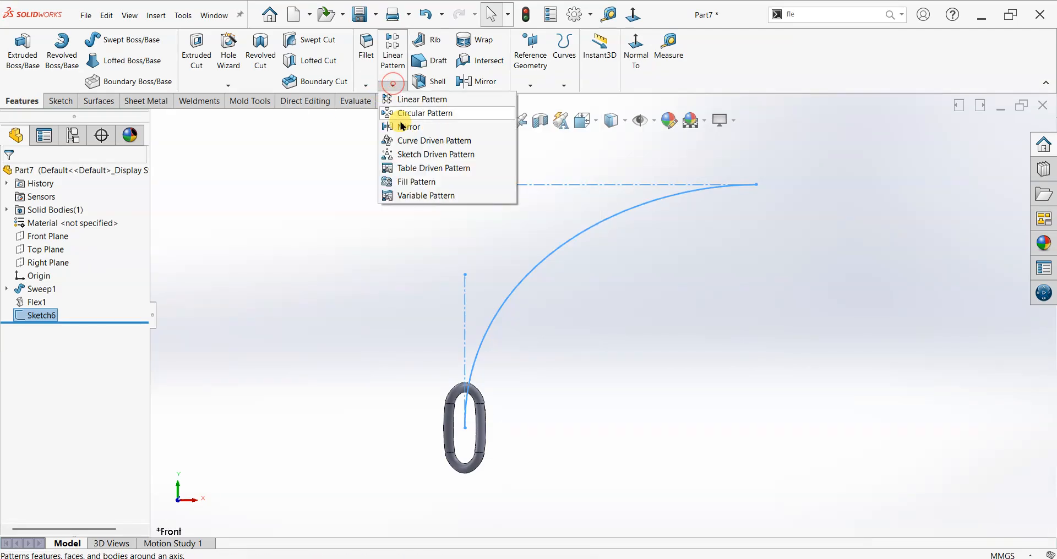
{"action": "left_click", "coordinate": [423, 141]}
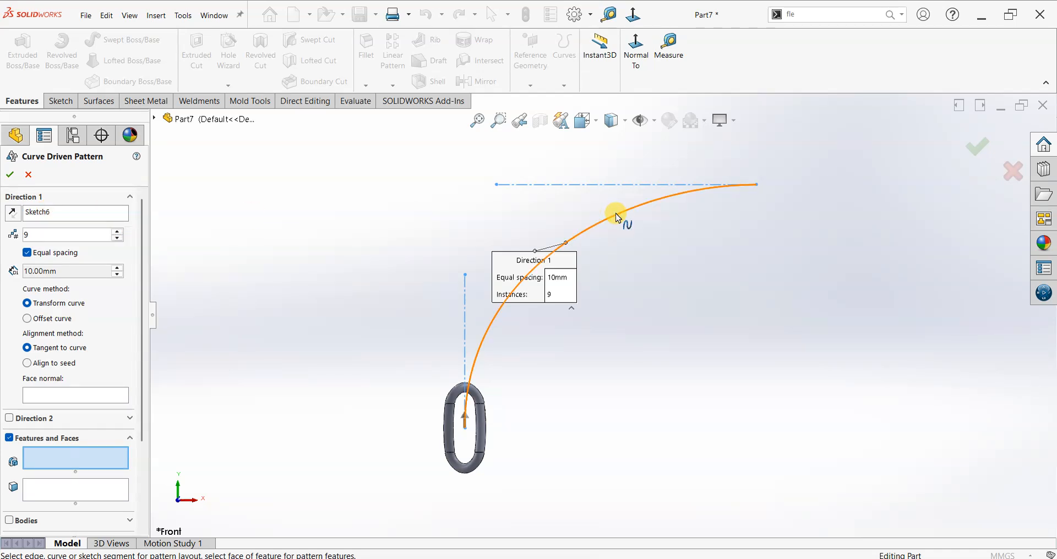
{"action": "left_click_drag", "start_coordinate": [142, 327], "coordinate": [146, 418]}
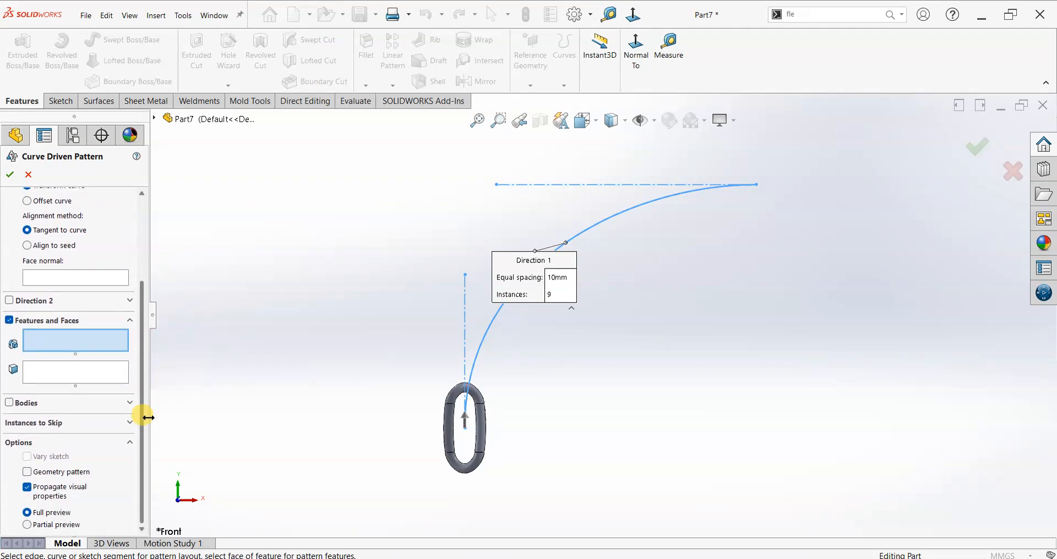
{"action": "left_click", "coordinate": [9, 403]}
{"action": "left_click", "coordinate": [444, 453]}
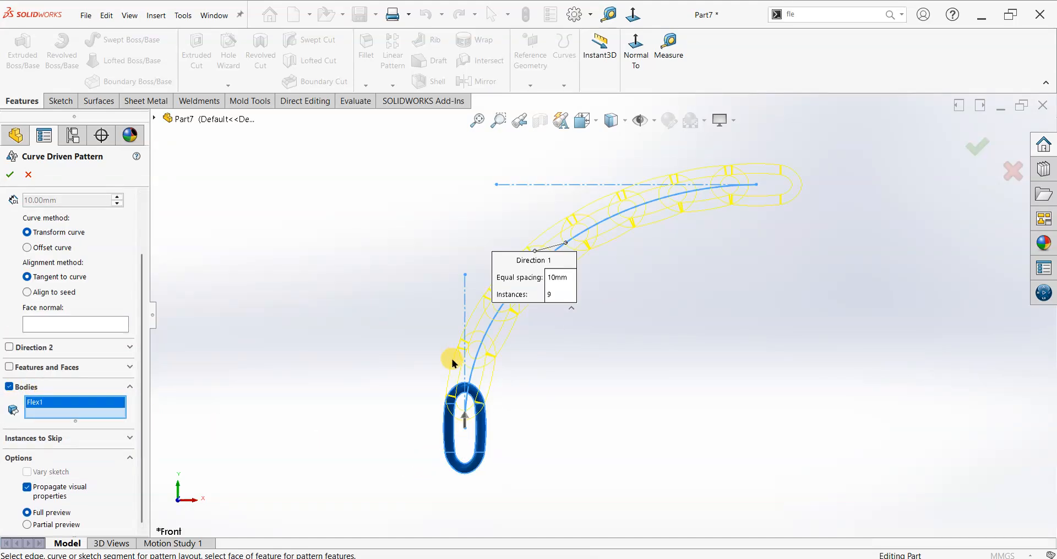
{"action": "scroll", "coordinate": [452, 363], "scroll_direction": "down", "scroll_amount": 6}
{"action": "scroll", "coordinate": [589, 308], "scroll_direction": "up", "scroll_amount": 5}
{"action": "middle_click_drag", "start_coordinate": [606, 302], "coordinate": [636, 328]}
{"action": "scroll", "coordinate": [619, 282], "scroll_direction": "up", "scroll_amount": 5}
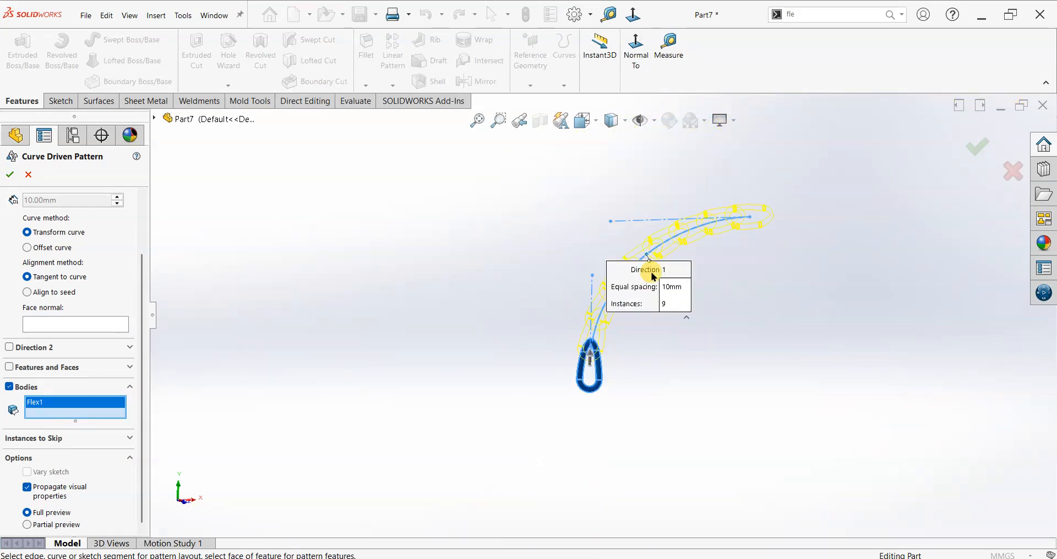
{"action": "scroll", "coordinate": [715, 214], "scroll_direction": "down", "scroll_amount": 9}
{"action": "scroll", "coordinate": [706, 231], "scroll_direction": "up", "scroll_amount": 3}
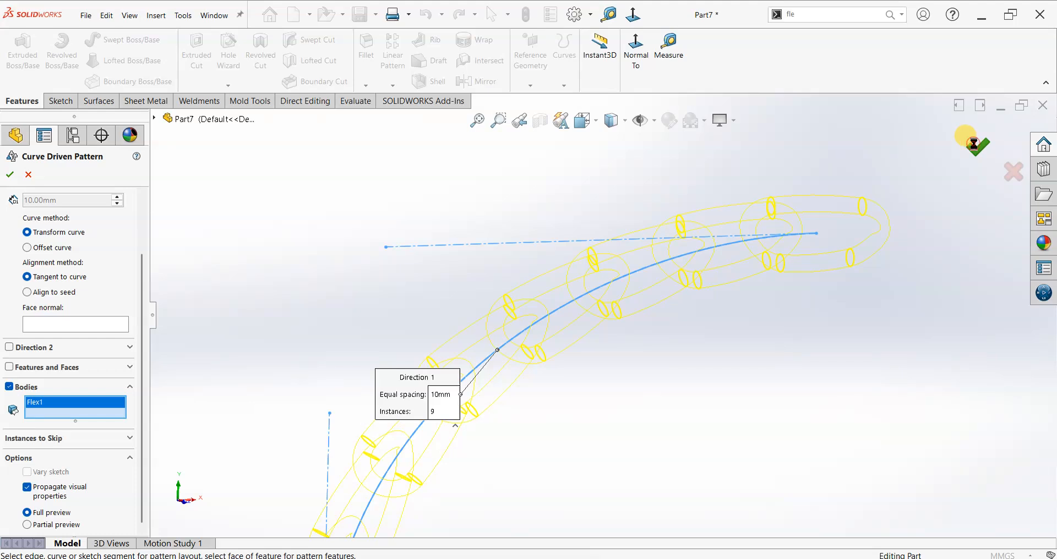
{"action": "left_click", "coordinate": [972, 146]}
{"action": "scroll", "coordinate": [675, 264], "scroll_direction": "down", "scroll_amount": 5}
{"action": "middle_click_drag", "start_coordinate": [673, 196], "coordinate": [623, 161]}
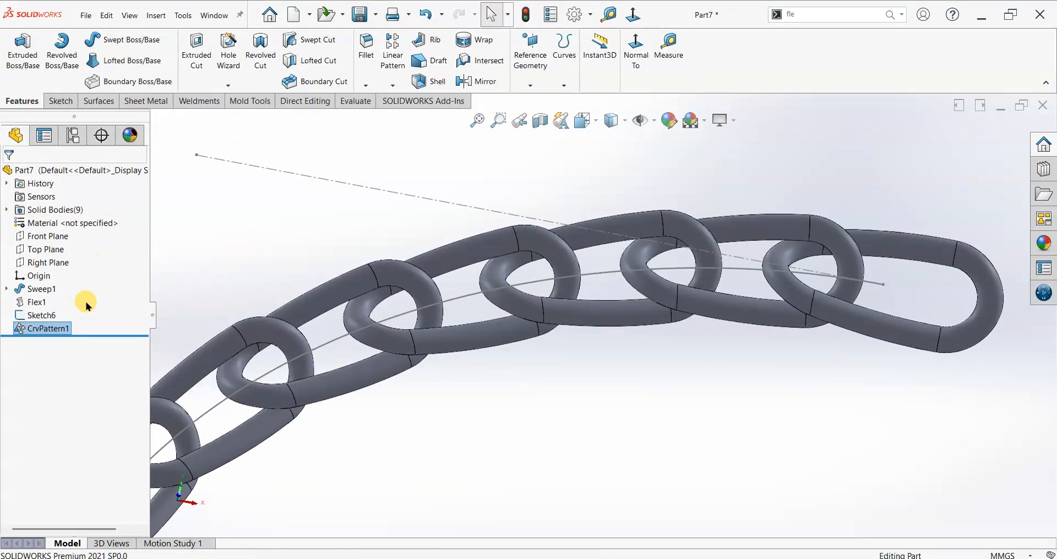
Step: Edit the curve driven pattern of the link and set its number of instances to 7
{"action": "left_click", "coordinate": [42, 329]}
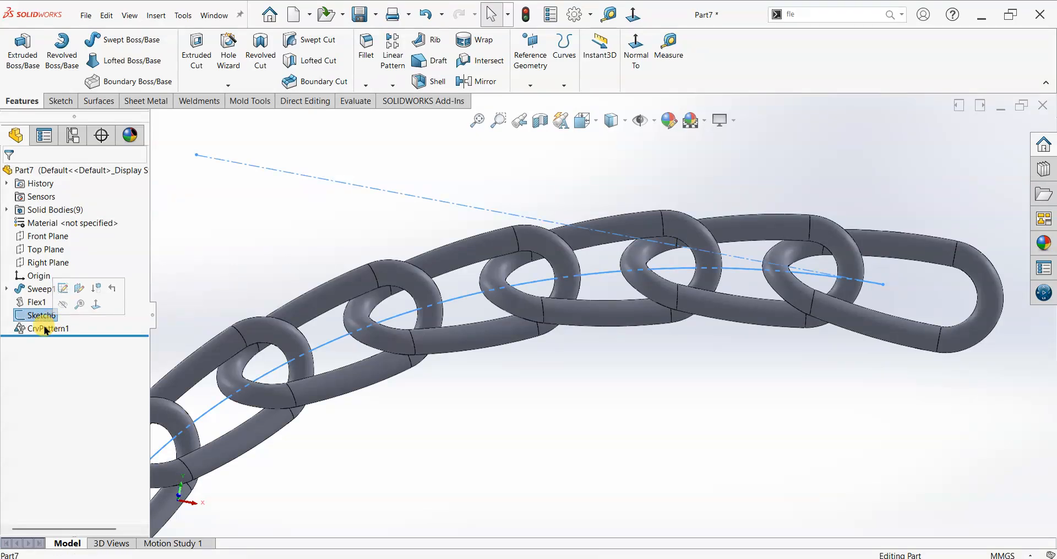
{"action": "right_click", "coordinate": [42, 328]}
{"action": "left_click", "coordinate": [54, 296]}
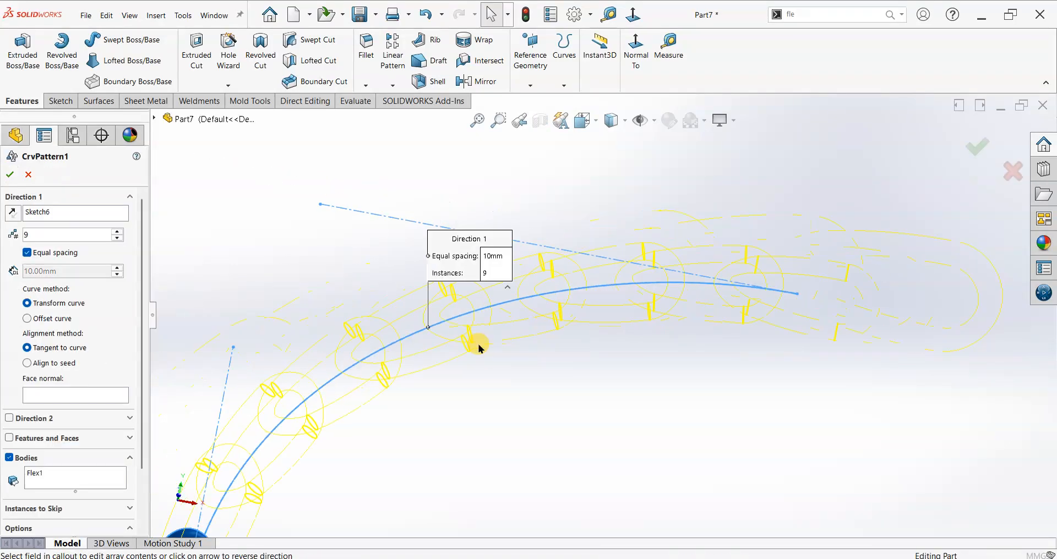
{"action": "left_click", "coordinate": [119, 239]}
{"action": "left_click", "coordinate": [118, 238]}
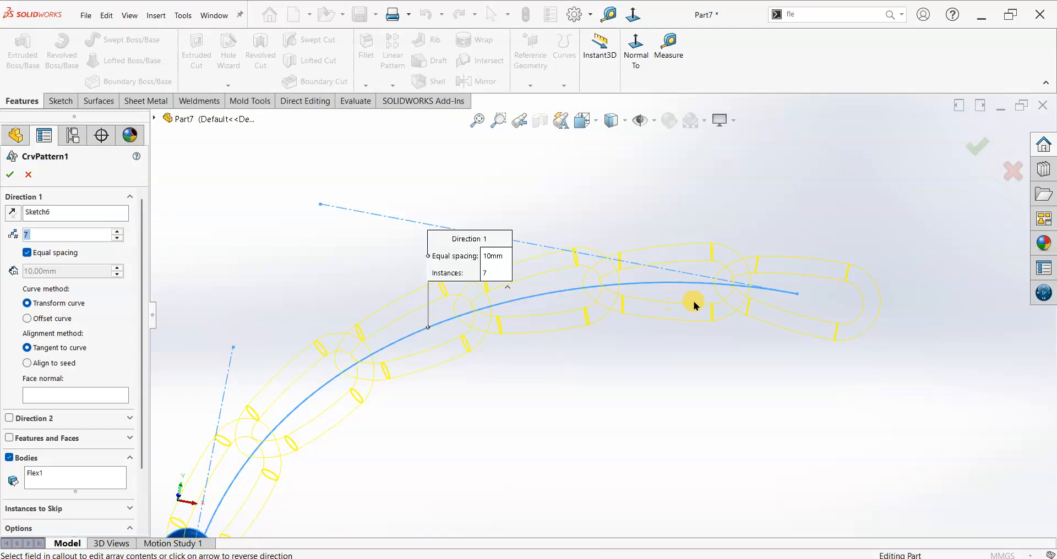
{"action": "scroll", "coordinate": [716, 276], "scroll_direction": "down", "scroll_amount": 3}
{"action": "scroll", "coordinate": [697, 322], "scroll_direction": "up", "scroll_amount": 5}
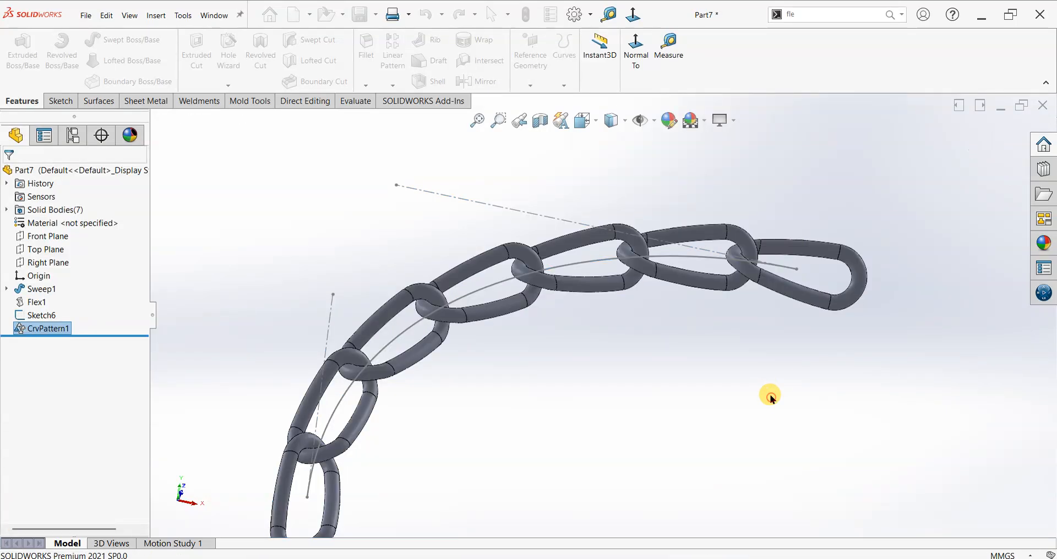
Step: Hide the sketches in the graphics view so only the chain links are displayed
{"action": "left_click", "coordinate": [642, 120]}
{"action": "left_click", "coordinate": [667, 272]}
{"action": "middle_click_drag", "start_coordinate": [550, 255], "coordinate": [544, 360]}
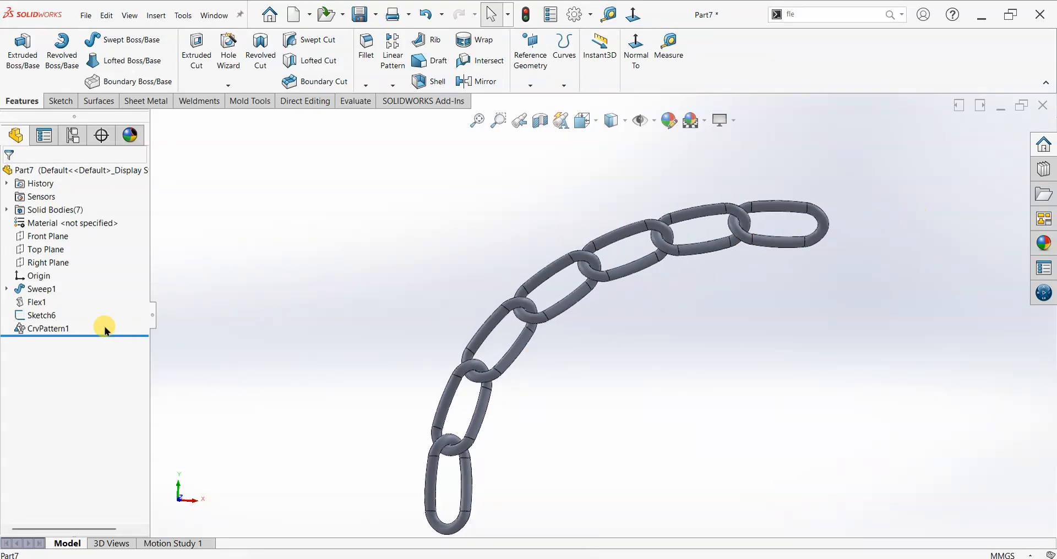
Step: Edit the spline sketch and set the spline's length dimension to 200 mm
{"action": "left_click", "coordinate": [37, 316]}
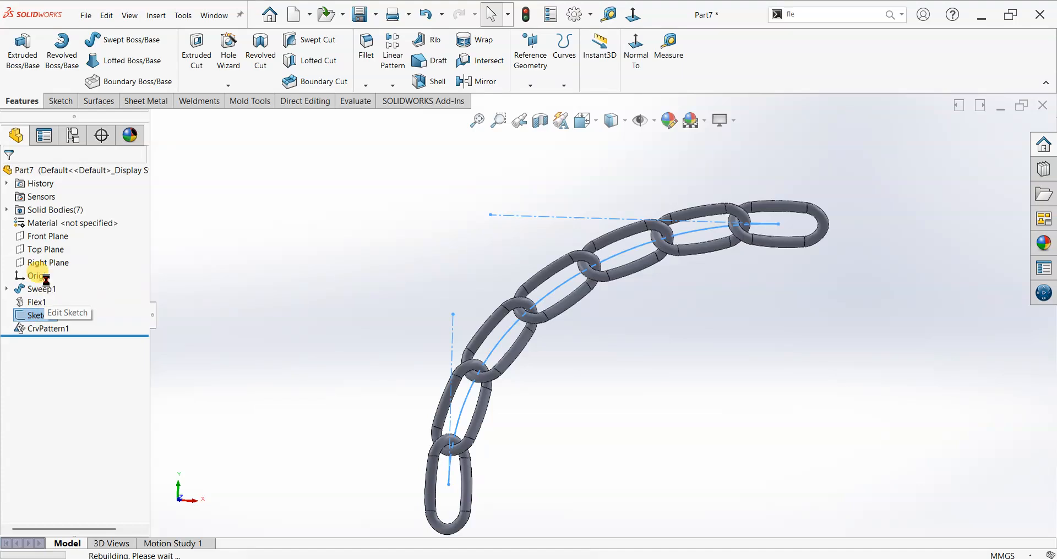
{"action": "left_click", "coordinate": [49, 284]}
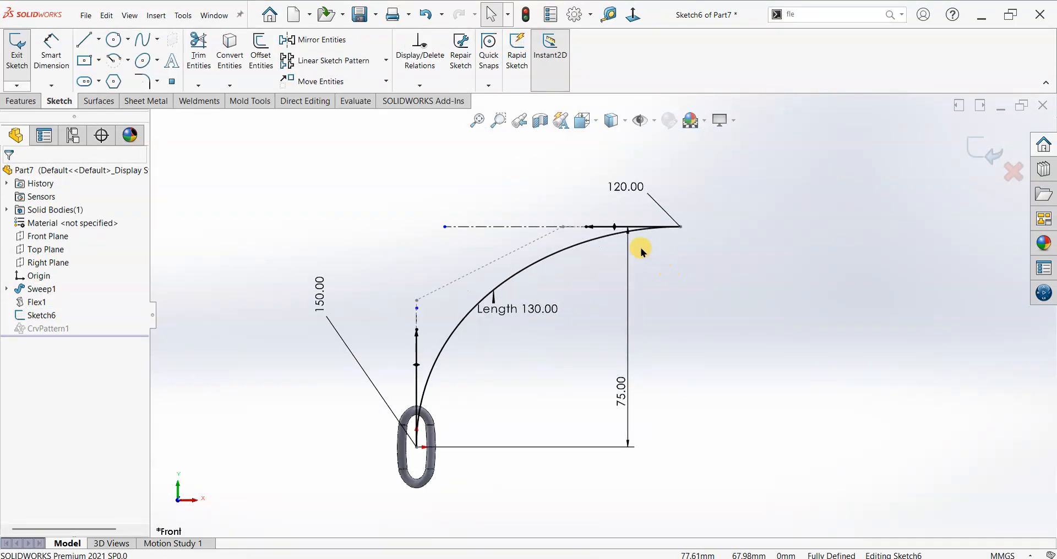
{"action": "double_click", "coordinate": [537, 311]}
{"action": "type", "text": "150"}
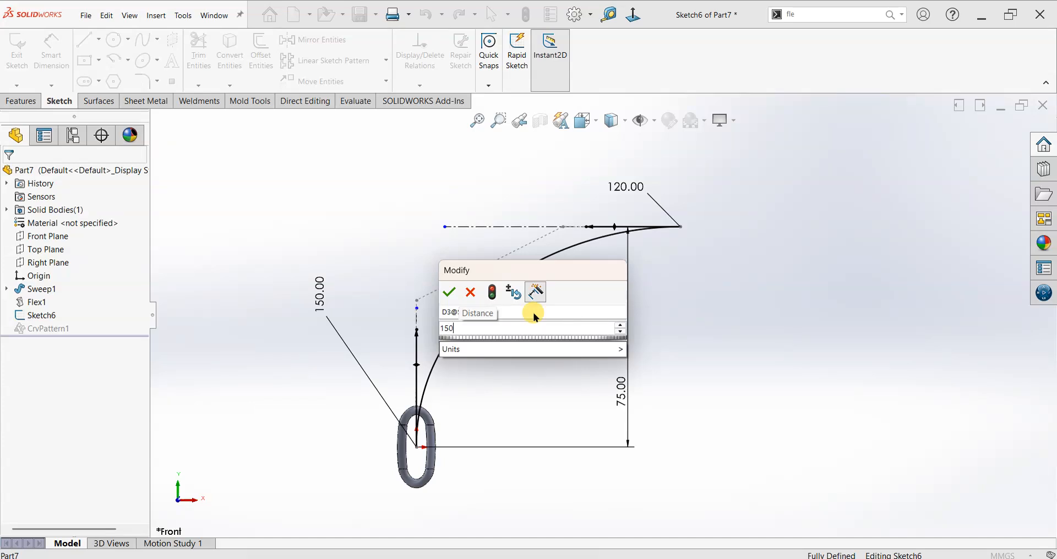
{"action": "key", "text": "BackSpace"}
{"action": "type", "text": "200"}
{"action": "key", "text": "Return"}
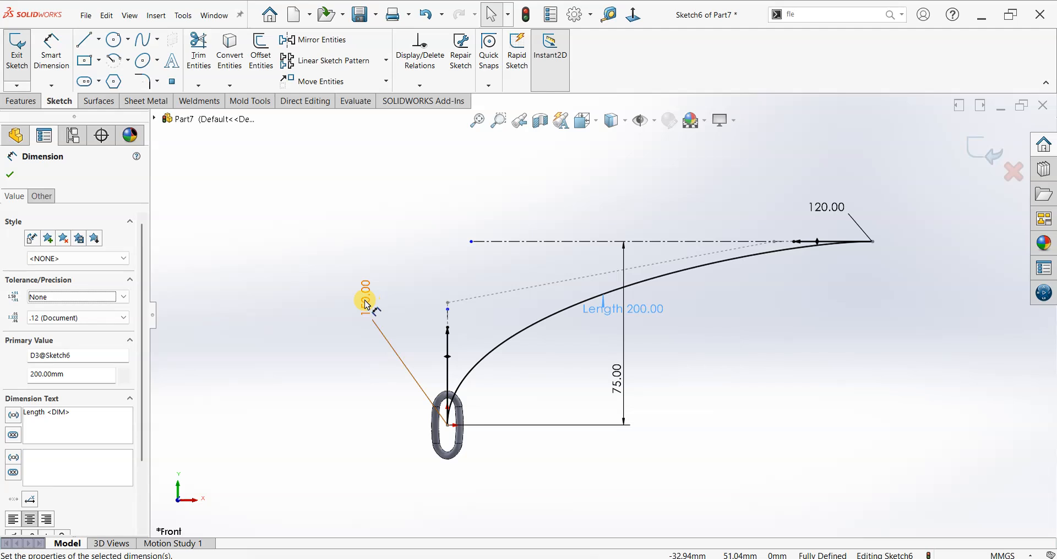
Step: Set the tangent handle dimensions at the spline's lower and upper endpoints to 200 each
{"action": "double_click", "coordinate": [364, 300]}
{"action": "type", "text": "200"}
{"action": "key", "text": "Return"}
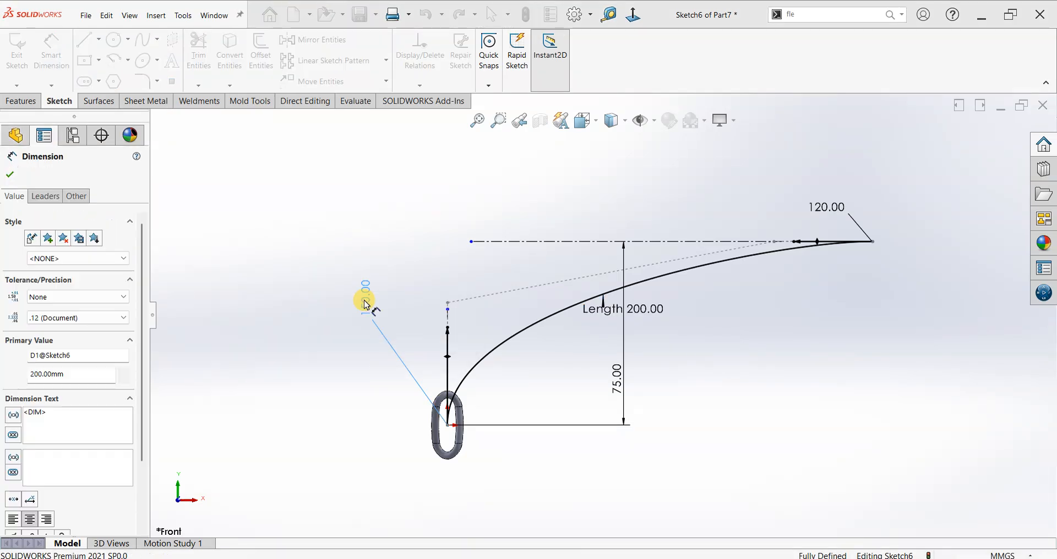
{"action": "double_click", "coordinate": [815, 213]}
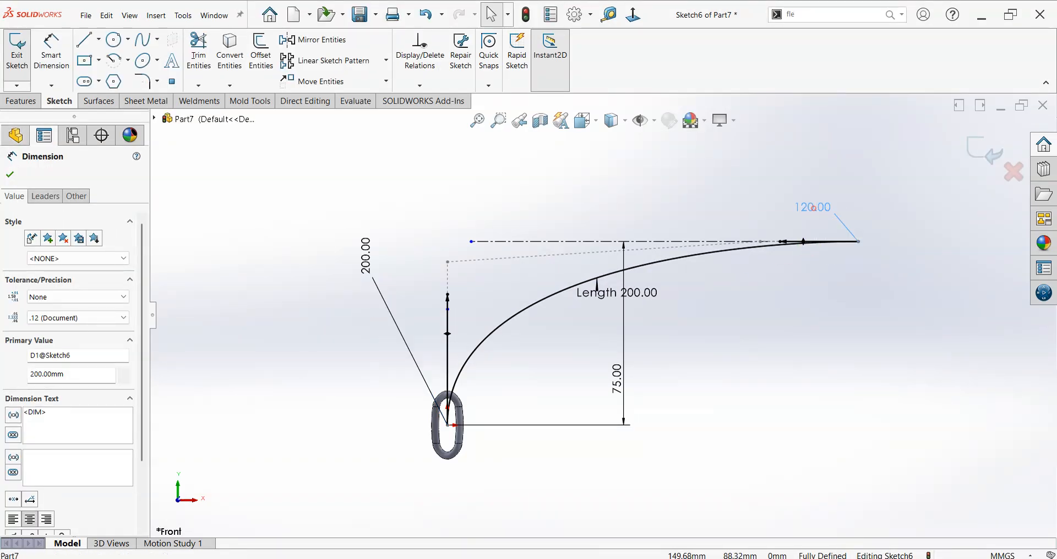
{"action": "type", "text": "200"}
{"action": "key", "text": "Return"}
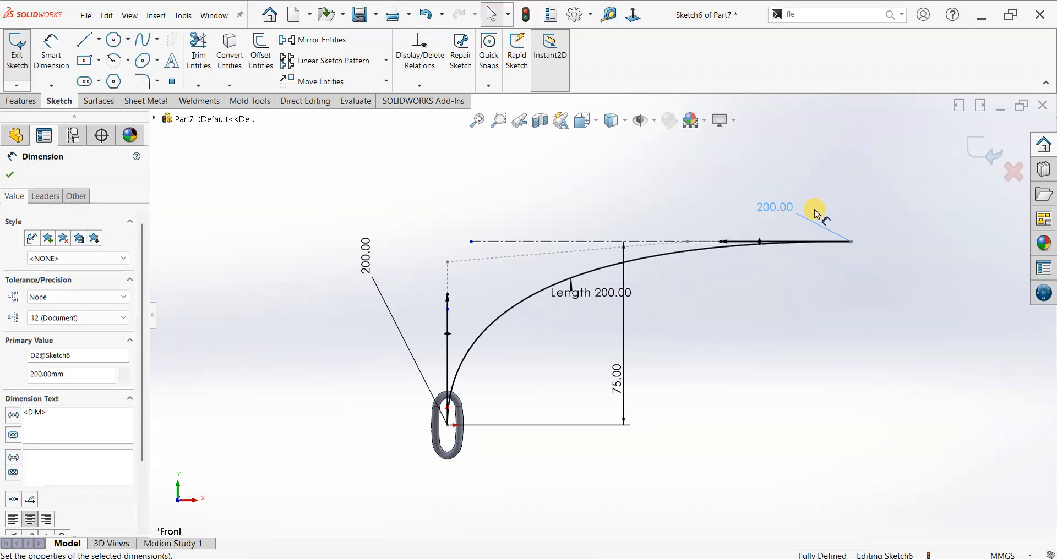
Step: Move the vertical height dimension clear of the spline, set it to 120 mm and exit the sketch
{"action": "left_click_drag", "start_coordinate": [626, 402], "coordinate": [936, 375]}
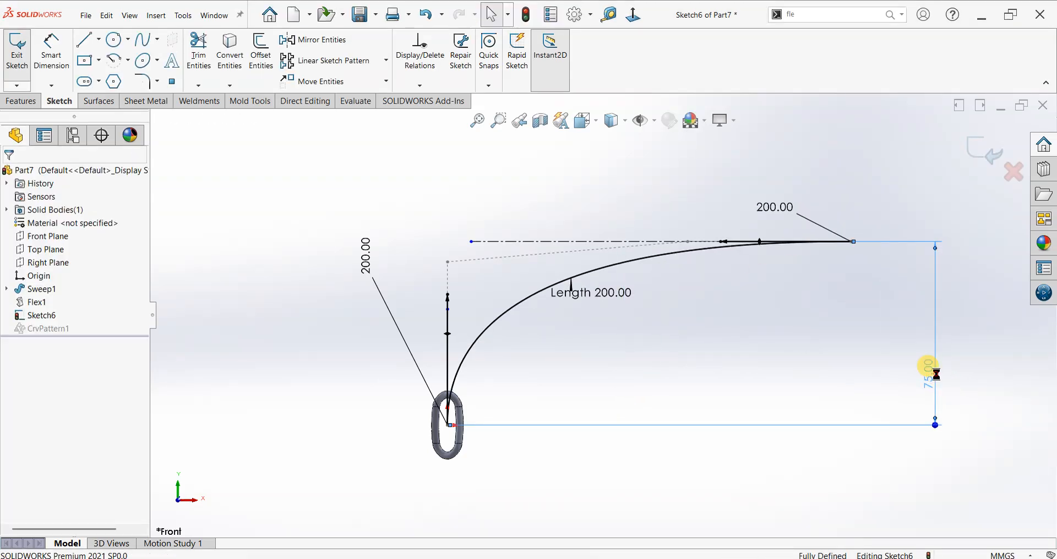
{"action": "double_click", "coordinate": [935, 374]}
{"action": "type", "text": "120"}
{"action": "key", "text": "Return"}
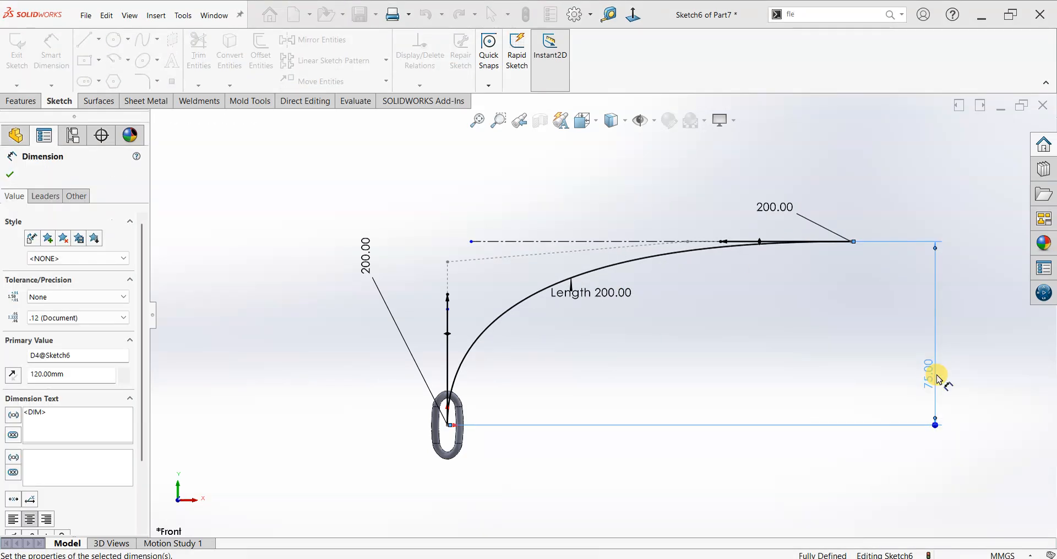
{"action": "left_click", "coordinate": [986, 153]}
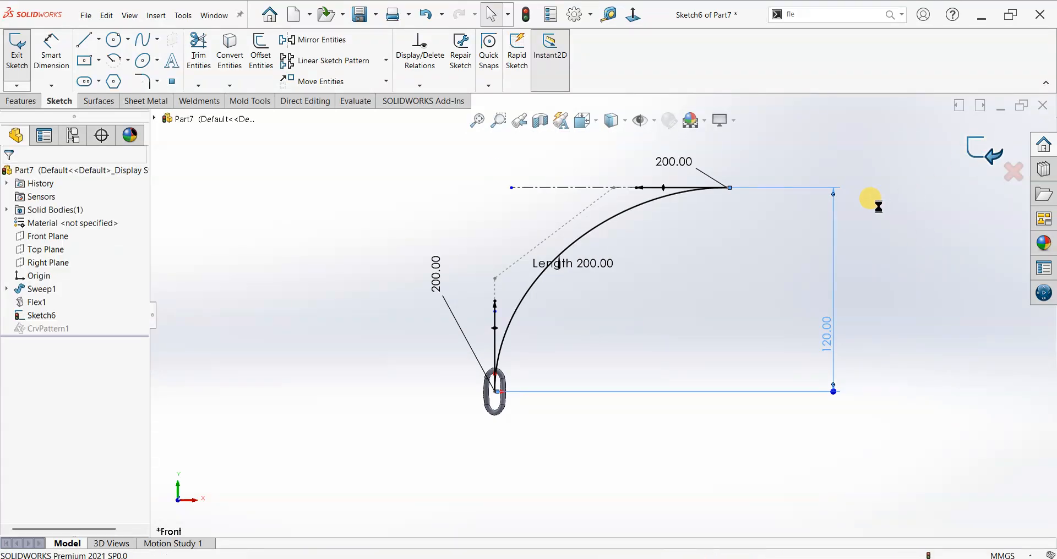
Step: Edit the curve driven pattern to 10 equally spaced instances so the links interlock along the longer spline
{"action": "scroll", "coordinate": [590, 238], "scroll_direction": "down", "scroll_amount": 2}
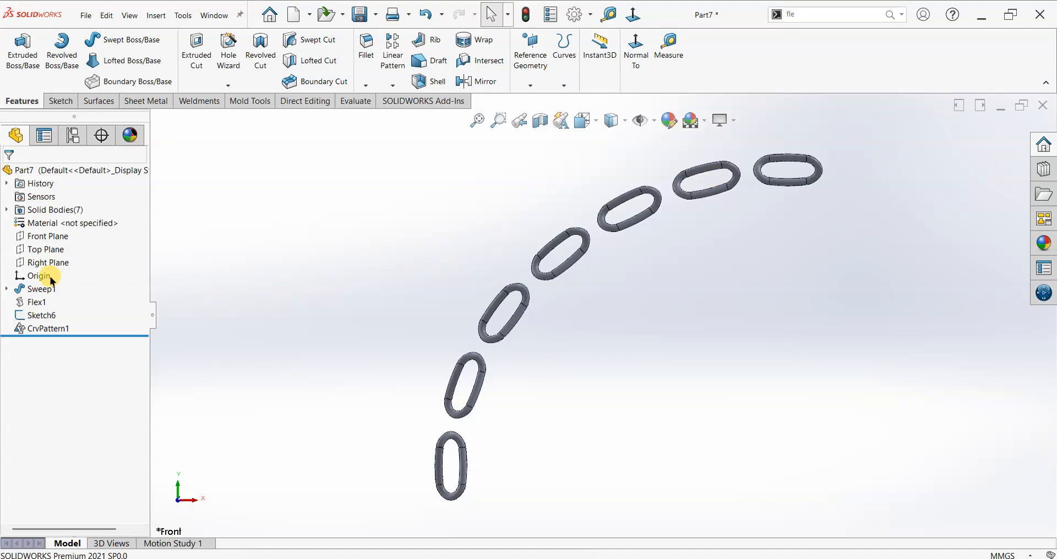
{"action": "left_click", "coordinate": [33, 328]}
{"action": "left_click", "coordinate": [35, 301]}
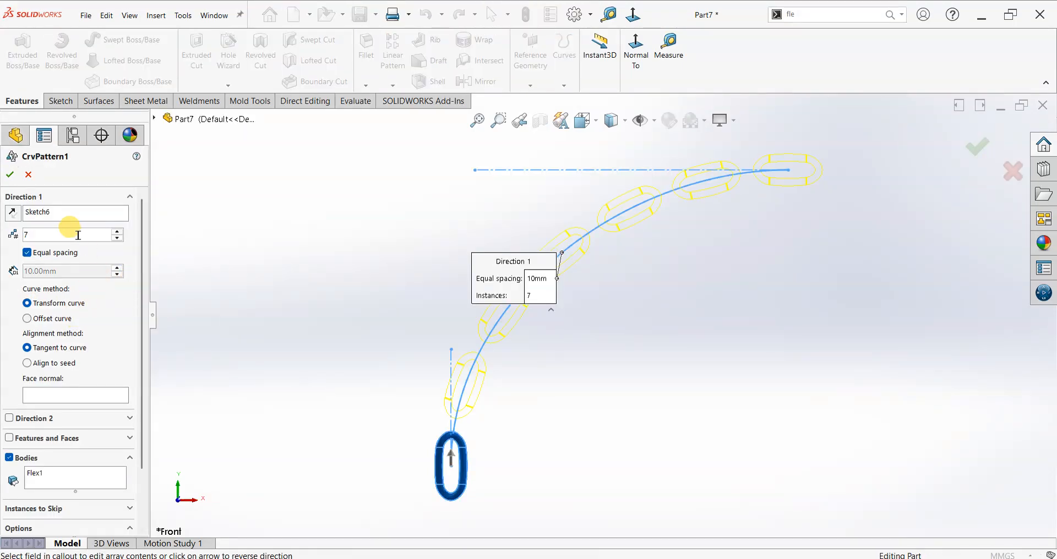
{"action": "left_click", "coordinate": [117, 231]}
{"action": "scroll", "coordinate": [505, 404], "scroll_direction": "down", "scroll_amount": 3}
{"action": "scroll", "coordinate": [493, 362], "scroll_direction": "up", "scroll_amount": 3}
{"action": "left_click", "coordinate": [995, 145]}
{"action": "middle_click_drag", "start_coordinate": [701, 238], "coordinate": [540, 328]}
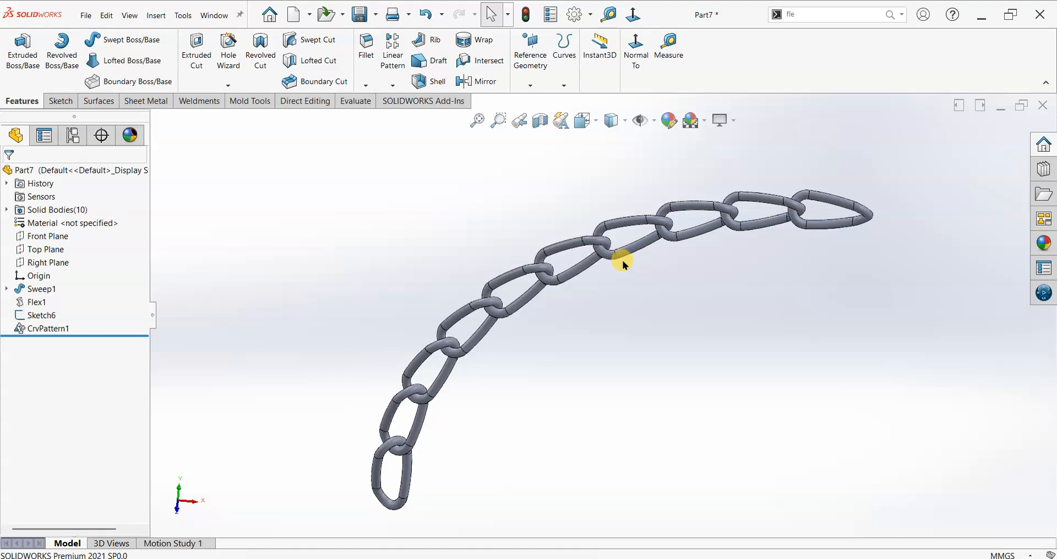